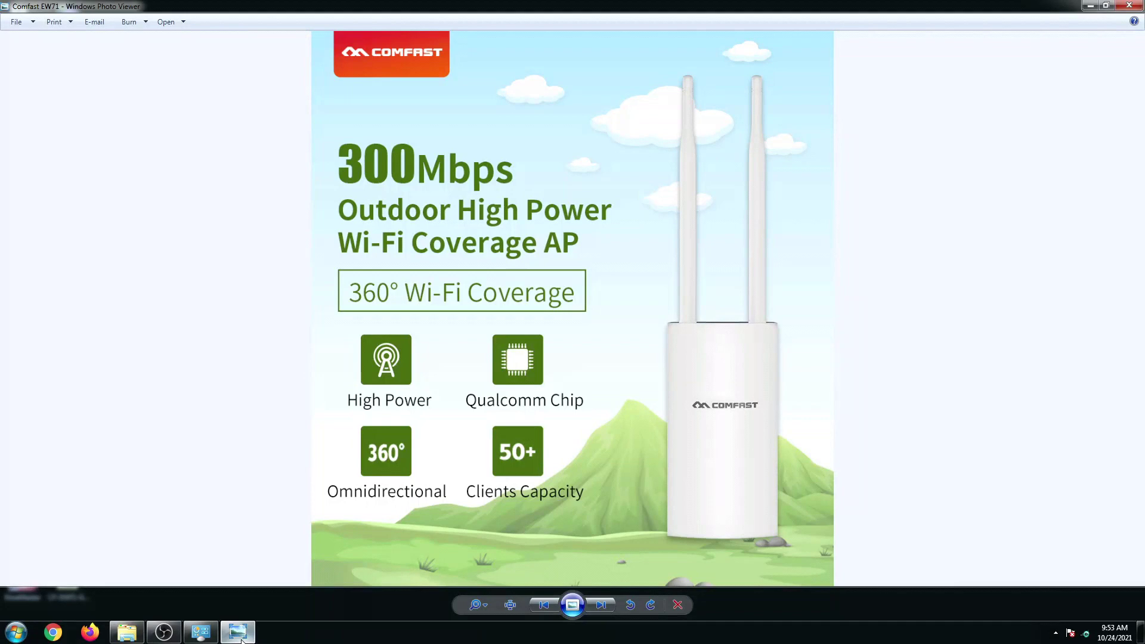
# Close the product picture and confirm the PC is on JARED 2.4 without internet access.
pyautogui.click(1129, 7)
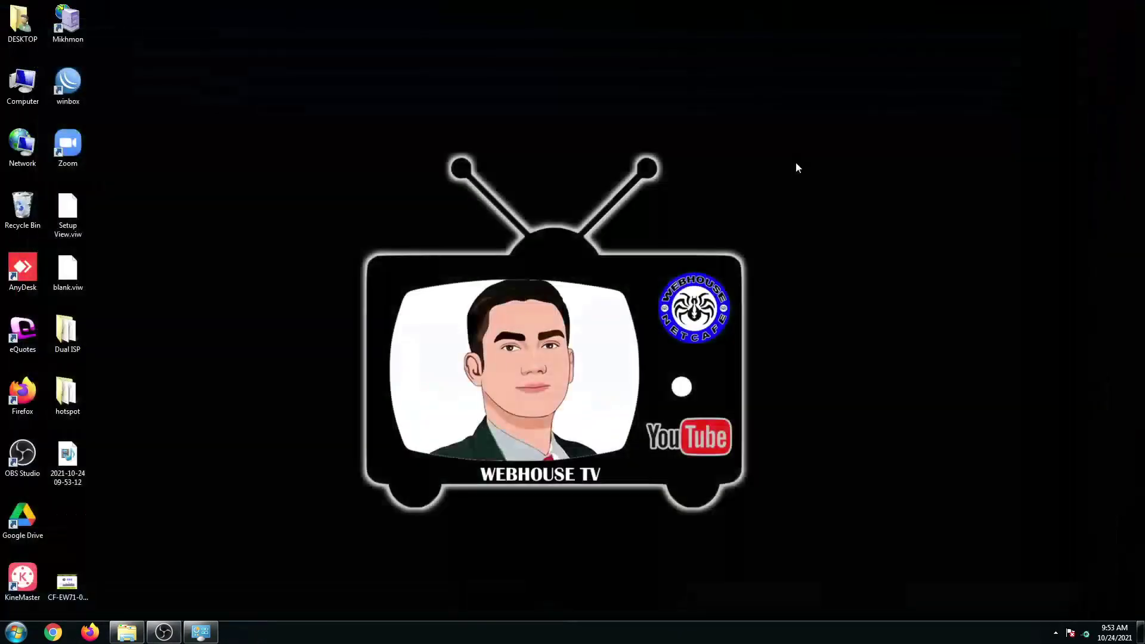
pyautogui.click(1085, 635)
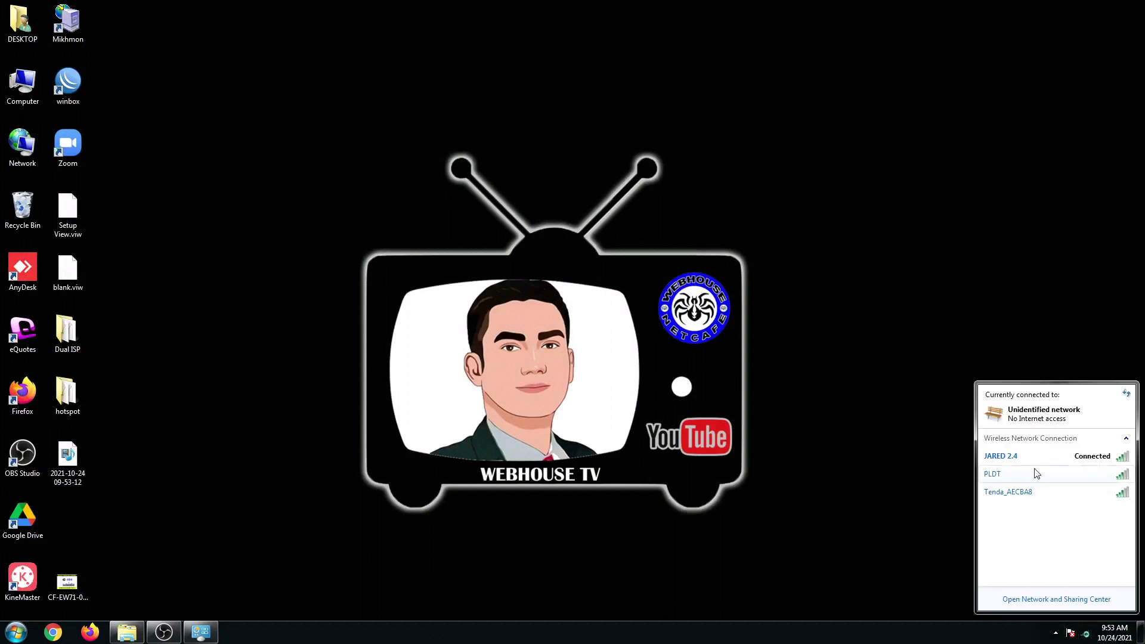
pyautogui.moveTo(1031, 465)
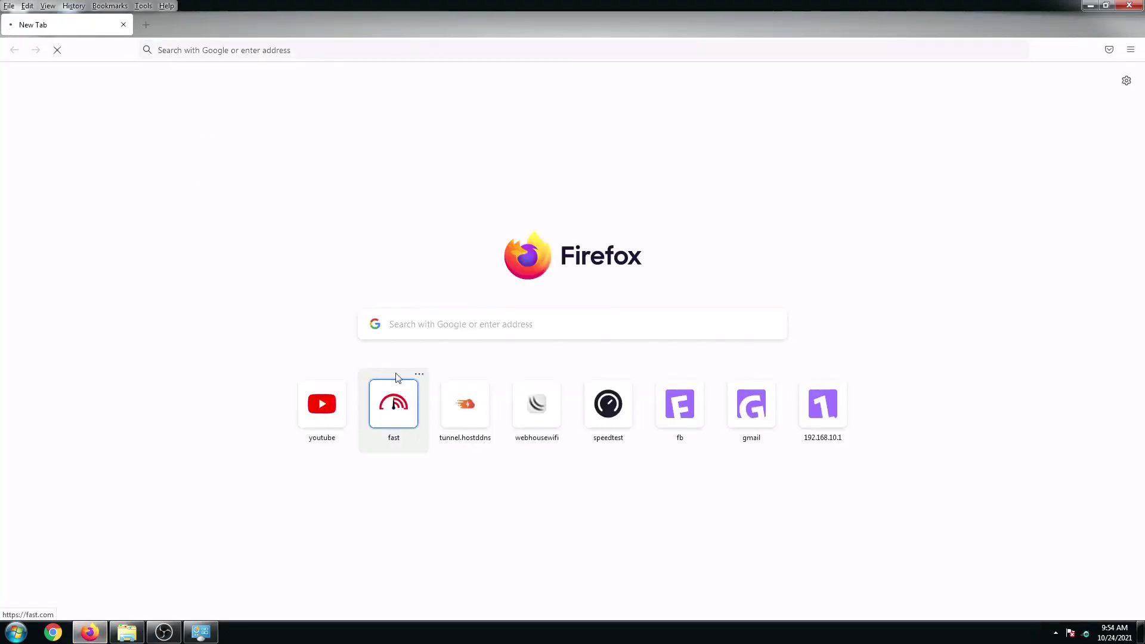
# Run a continuous 'ping google.com -t' in Command Prompt, then list the available Wi-Fi networks.
pyautogui.click(18, 638)
pyautogui.write('cmd')
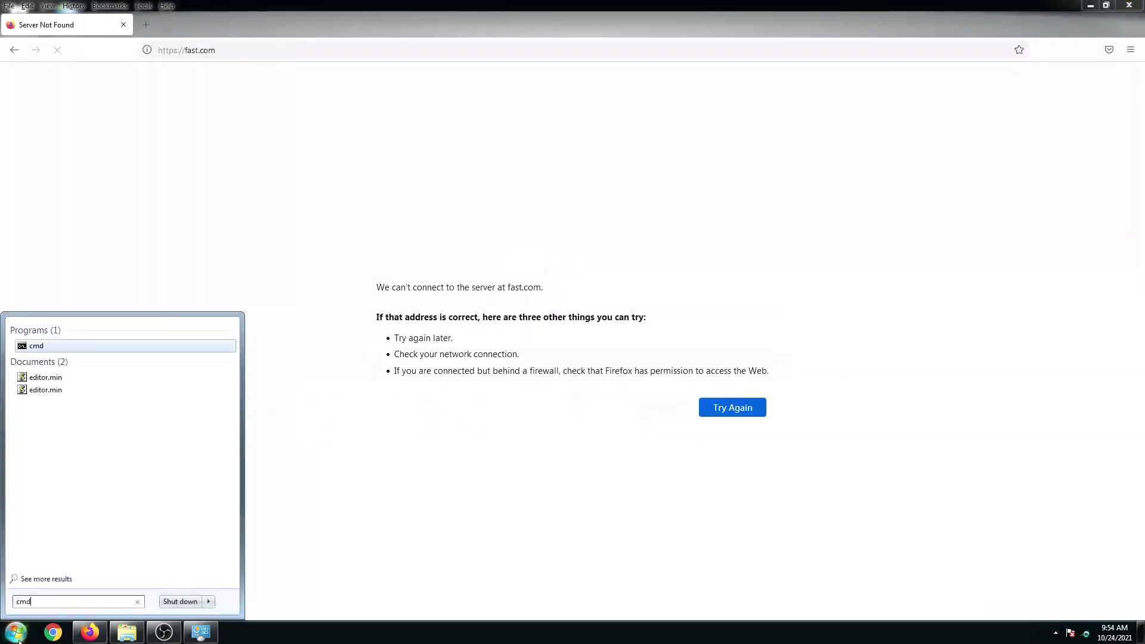
pyautogui.press('Return')
pyautogui.write('ping ')
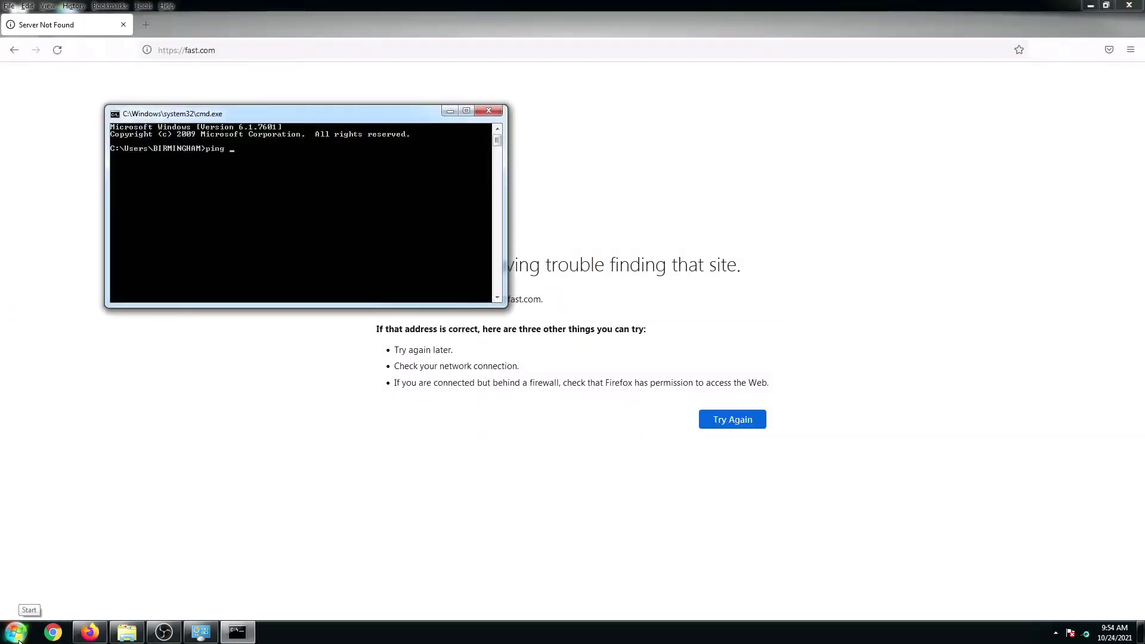
pyautogui.write('google.com -t')
pyautogui.press('Return')
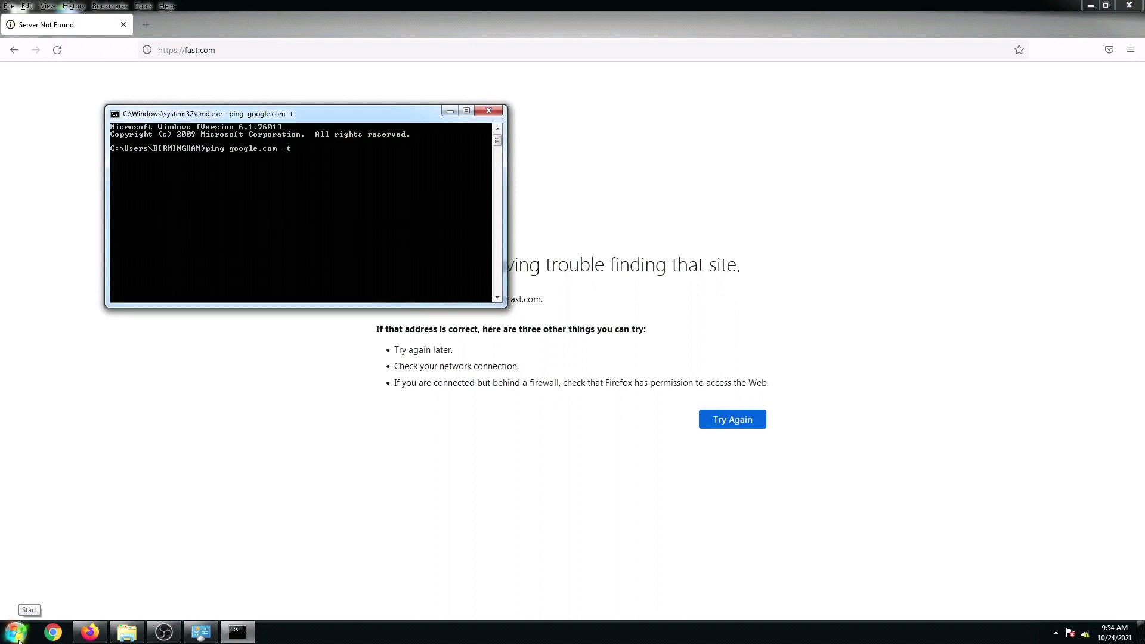
pyautogui.moveTo(263, 117); pyautogui.dragTo(578, 142)
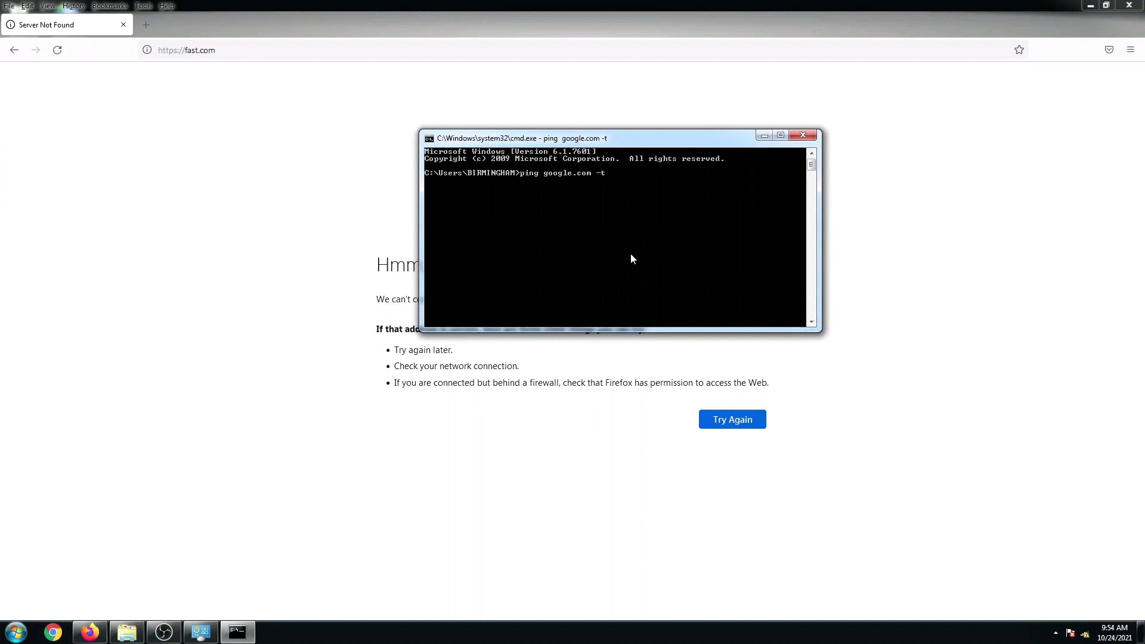
pyautogui.click(1085, 633)
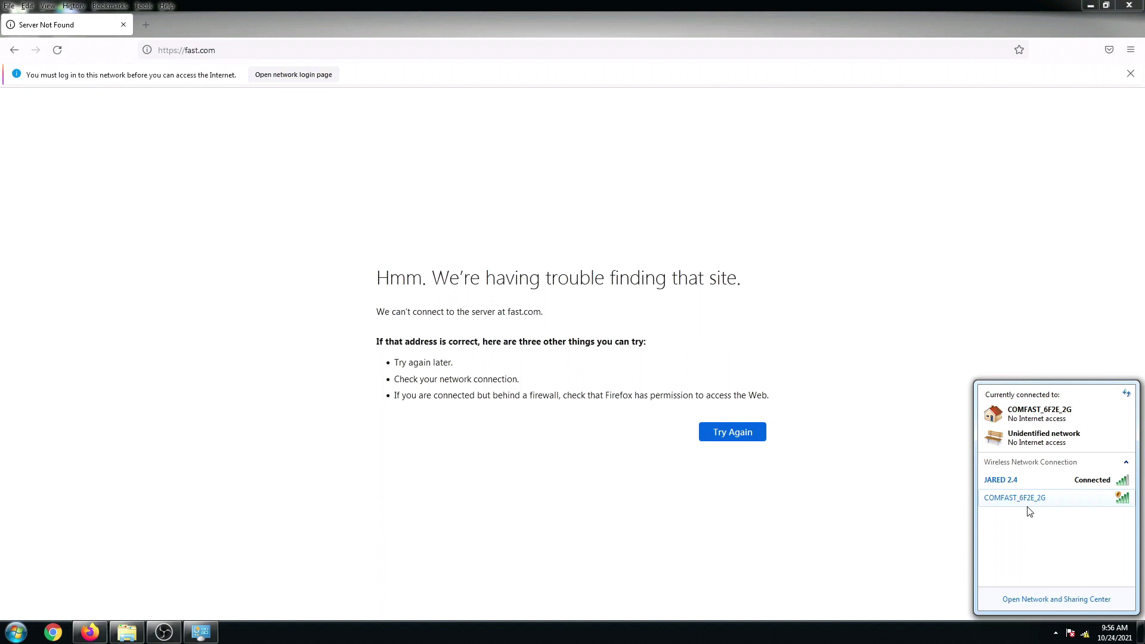
# Join the unsecured COMFAST_6F2E_2G network and verify the PC is connected to it.
pyautogui.click(1027, 506)
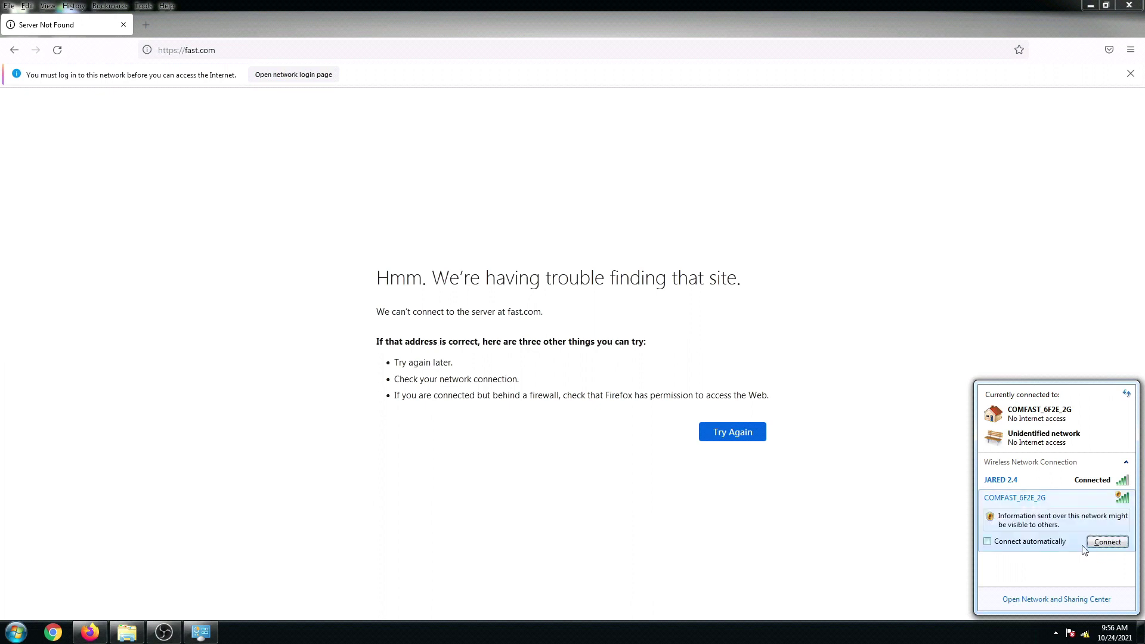
pyautogui.click(1107, 542)
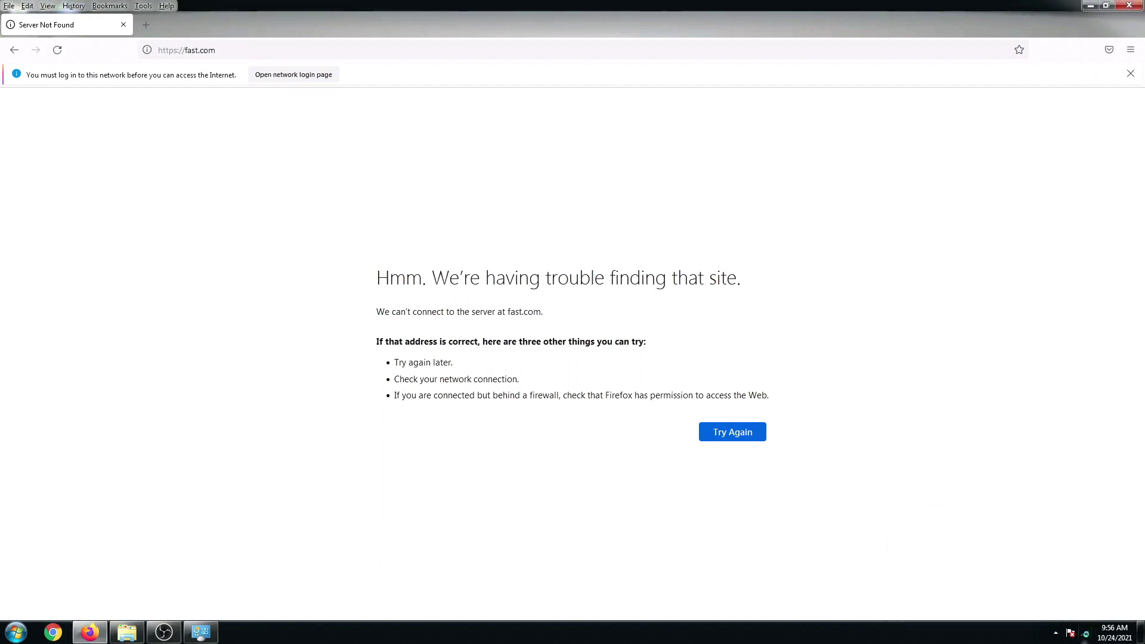
pyautogui.click(1085, 634)
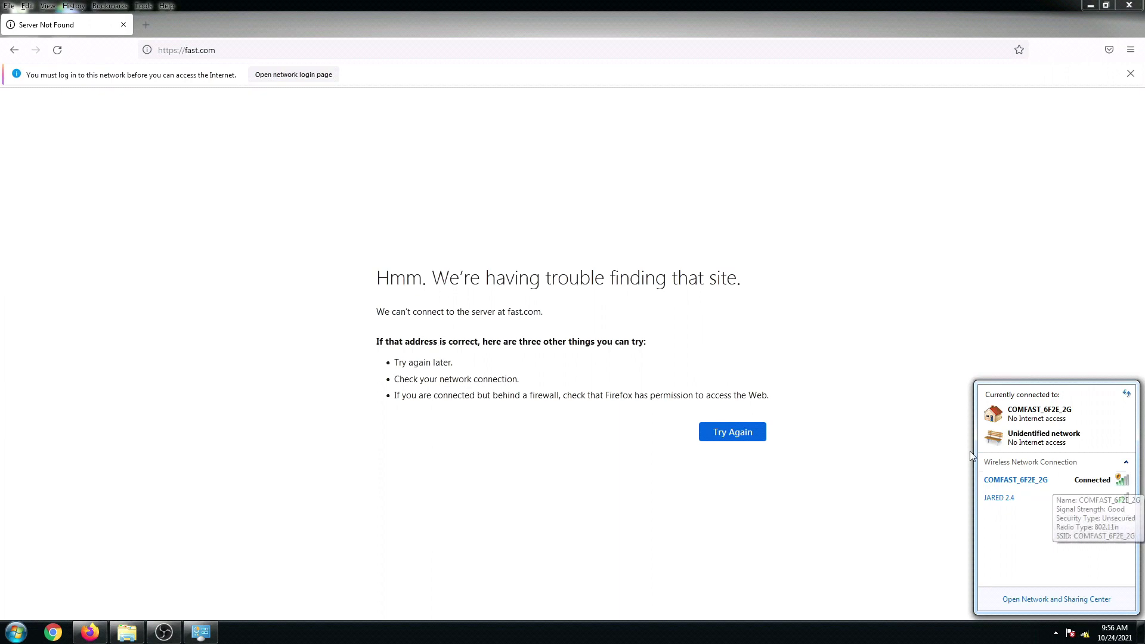
pyautogui.click(214, 67)
# Replace the fast.com address with 192.168.10.1 to load the router admin page.
pyautogui.click(209, 53)
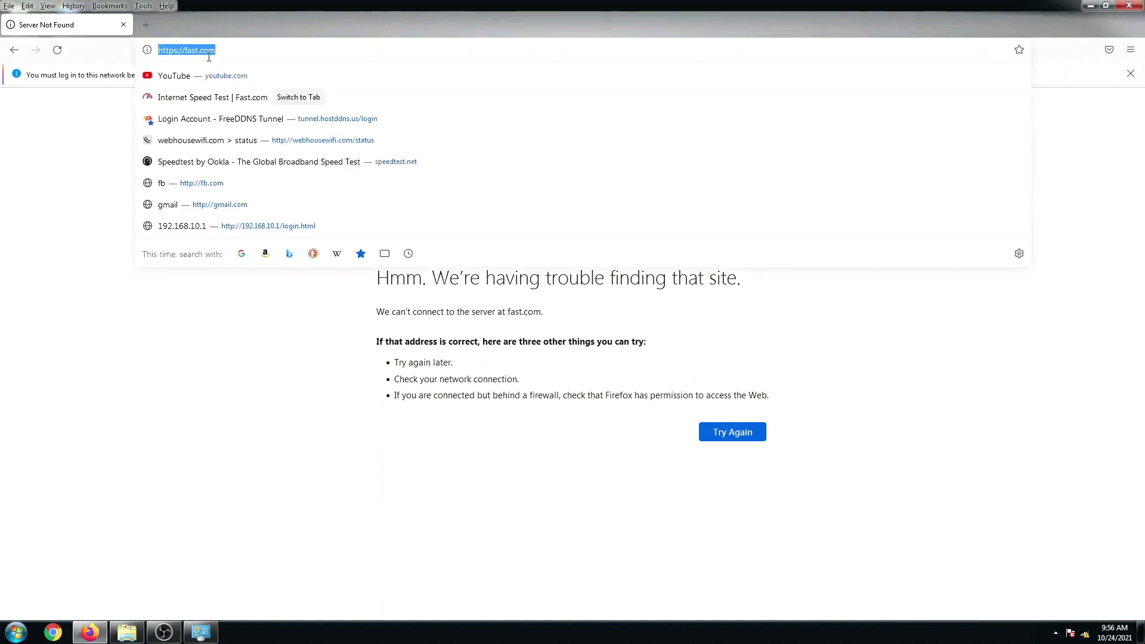
pyautogui.moveTo(217, 57); pyautogui.dragTo(111, 59)
pyautogui.write('192.168')
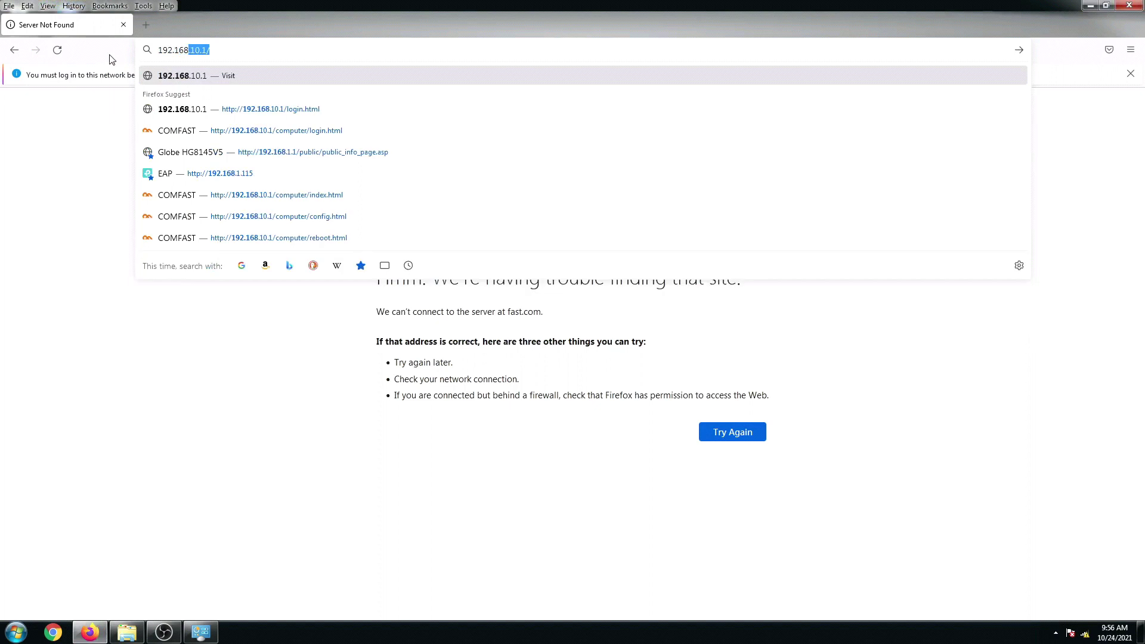
pyautogui.write('.10.1')
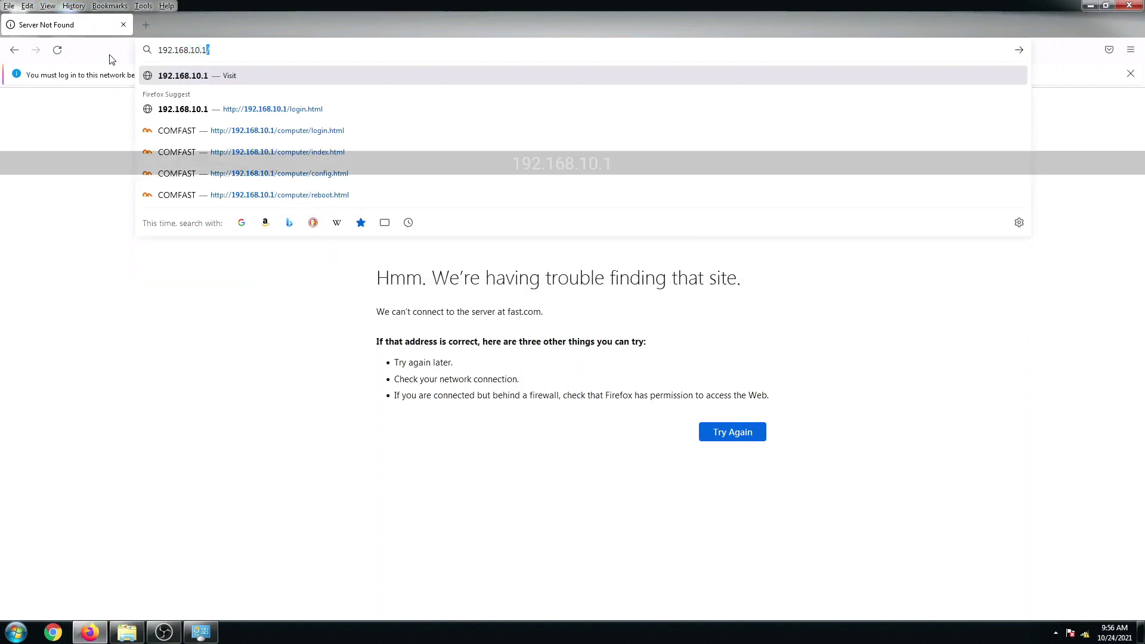
pyautogui.press('Return')
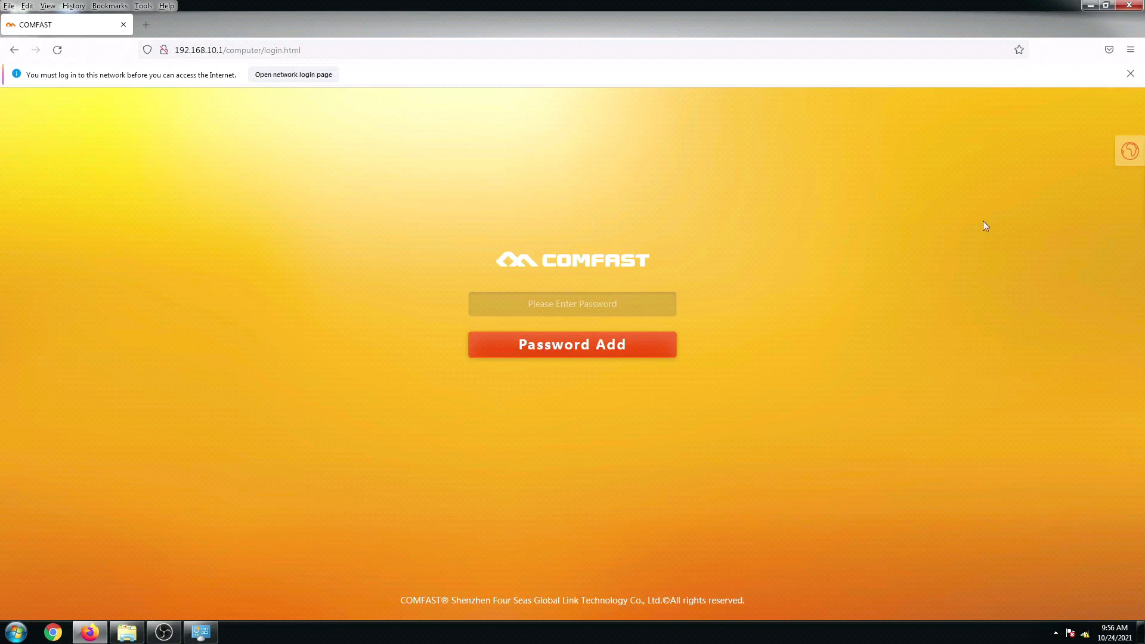
# Check that English is selected, then set a new admin password and sign in.
pyautogui.click(1136, 158)
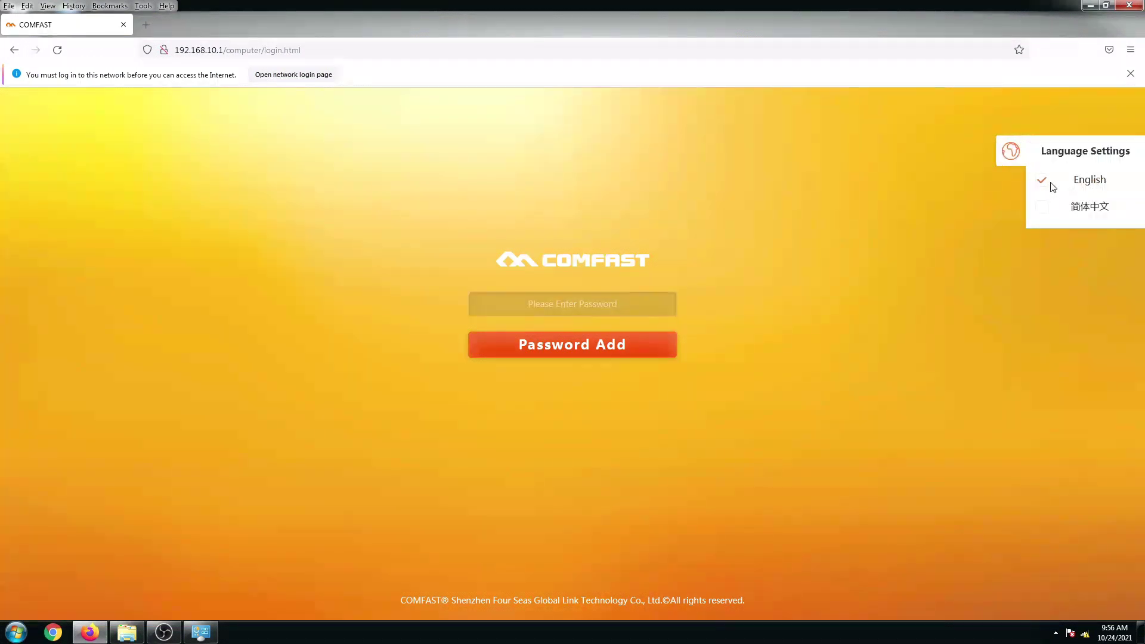
pyautogui.click(562, 303)
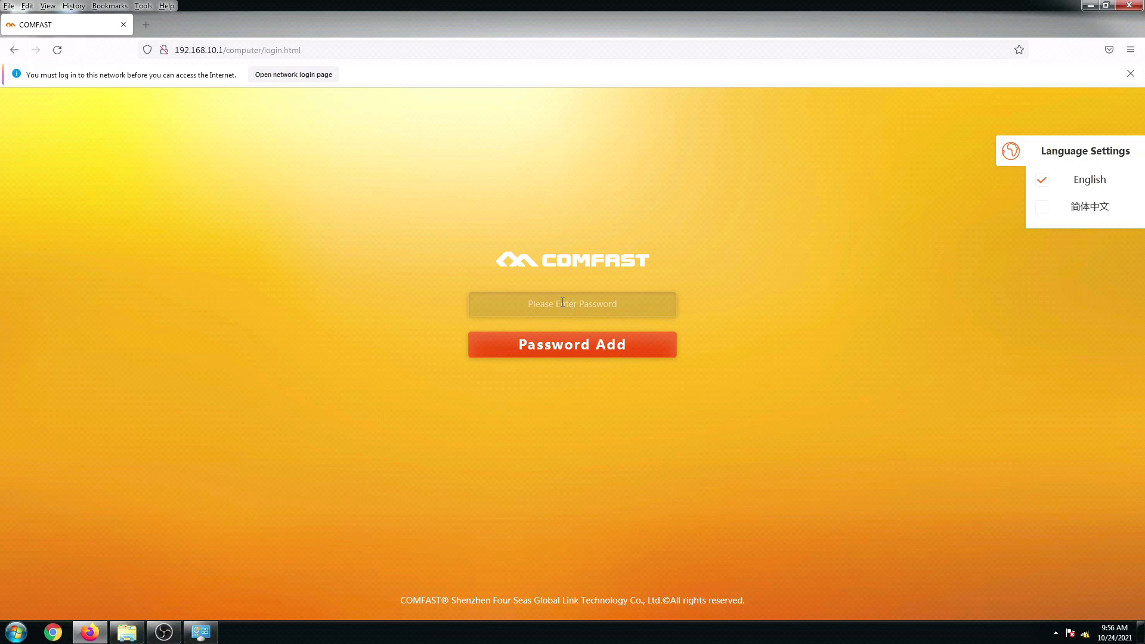
pyautogui.write('Password123')
pyautogui.click(559, 355)
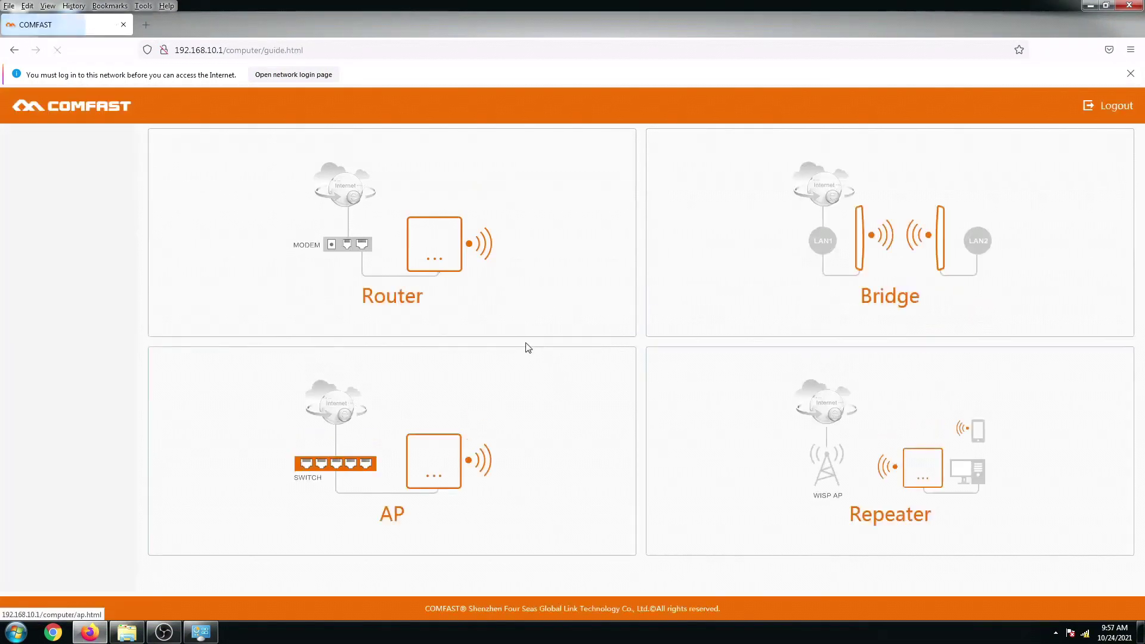
# Log out, log back in with the new admin password, and decline Firefox's password save.
pyautogui.click(1107, 111)
pyautogui.click(610, 302)
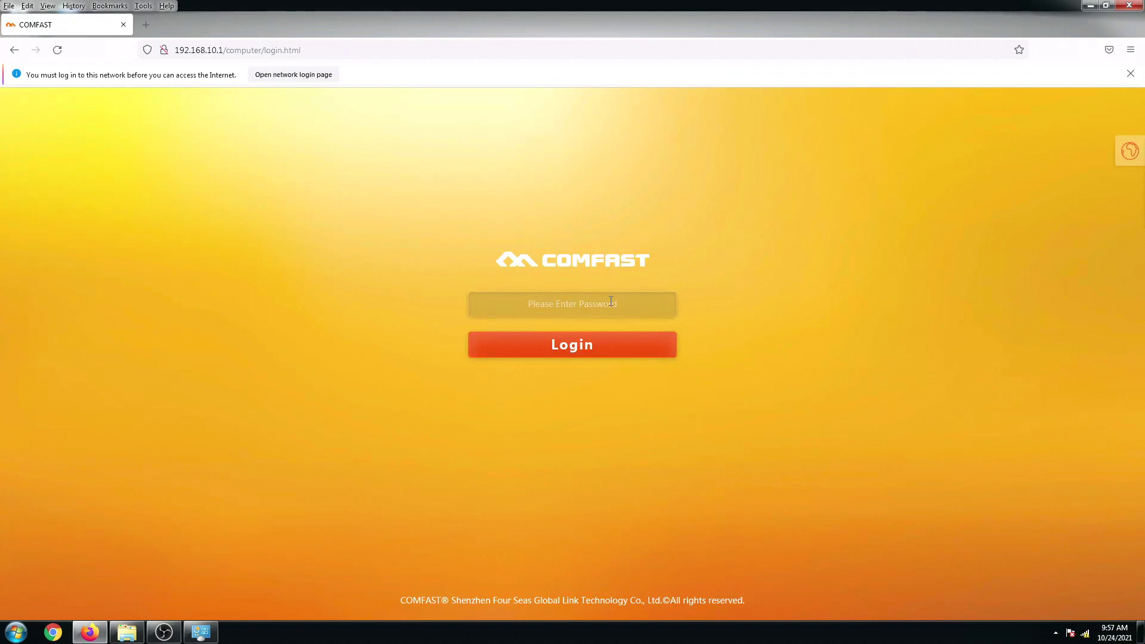
pyautogui.write('******')
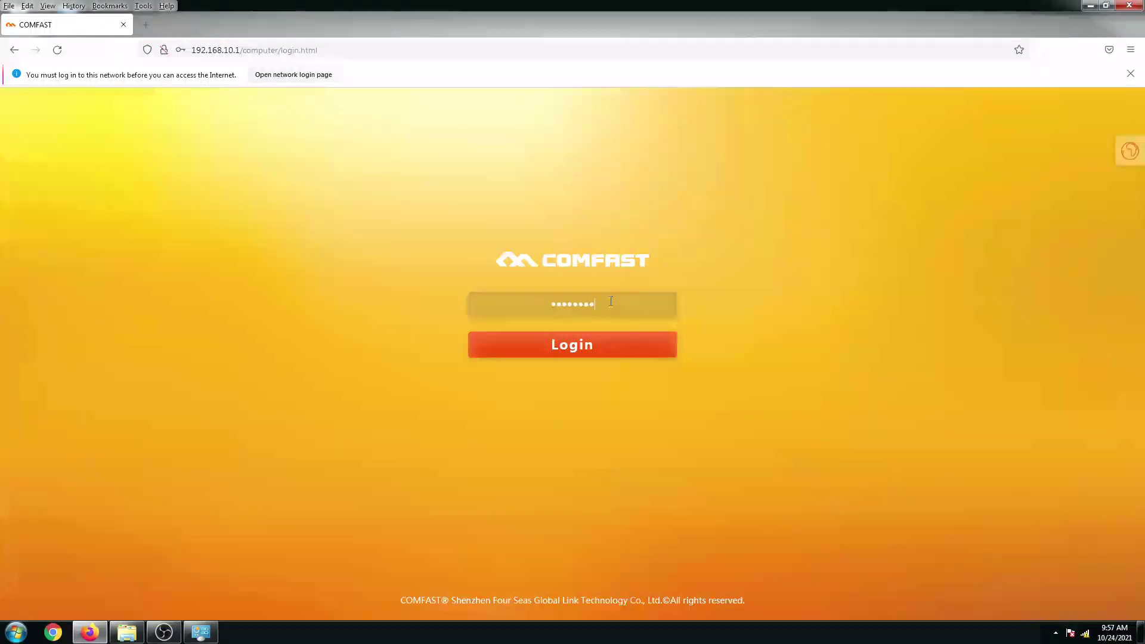
pyautogui.write('***')
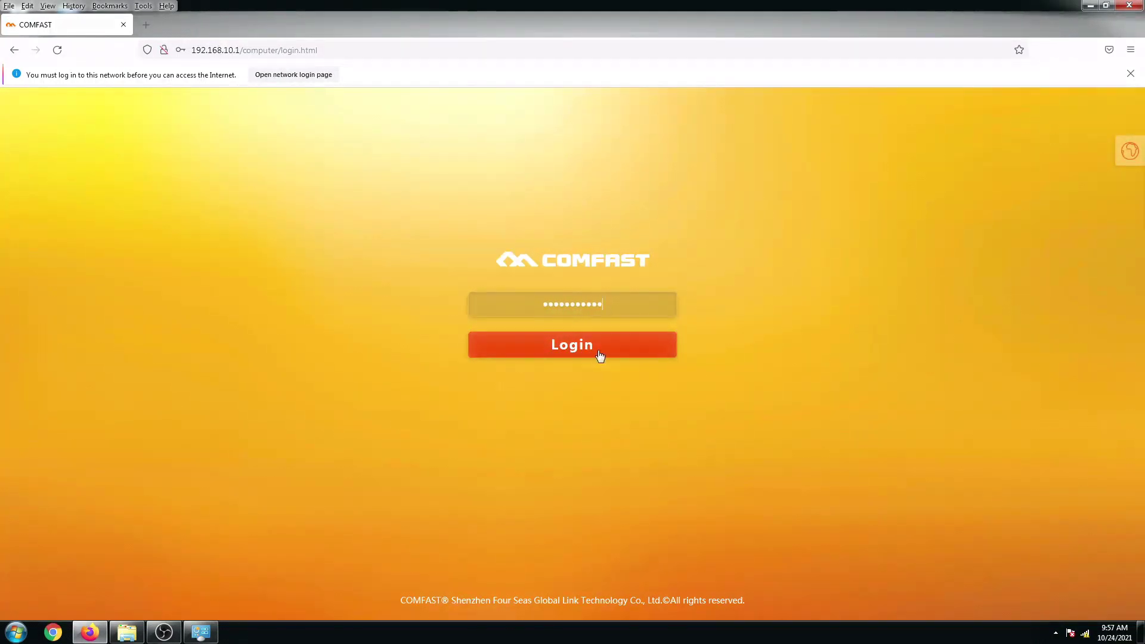
pyautogui.click(599, 355)
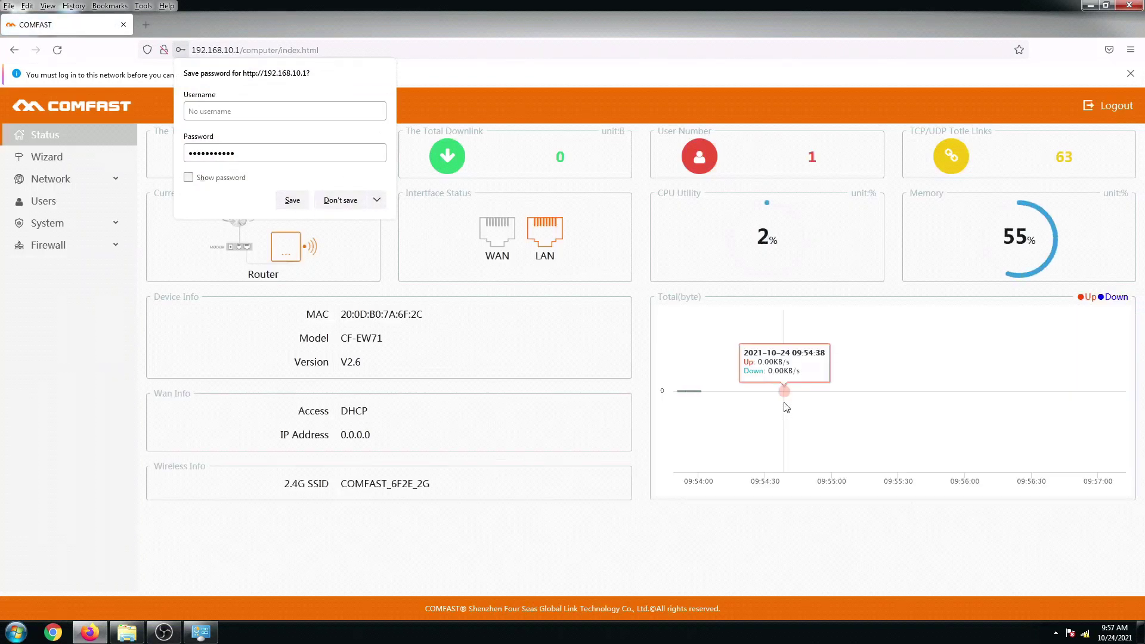
pyautogui.click(786, 407)
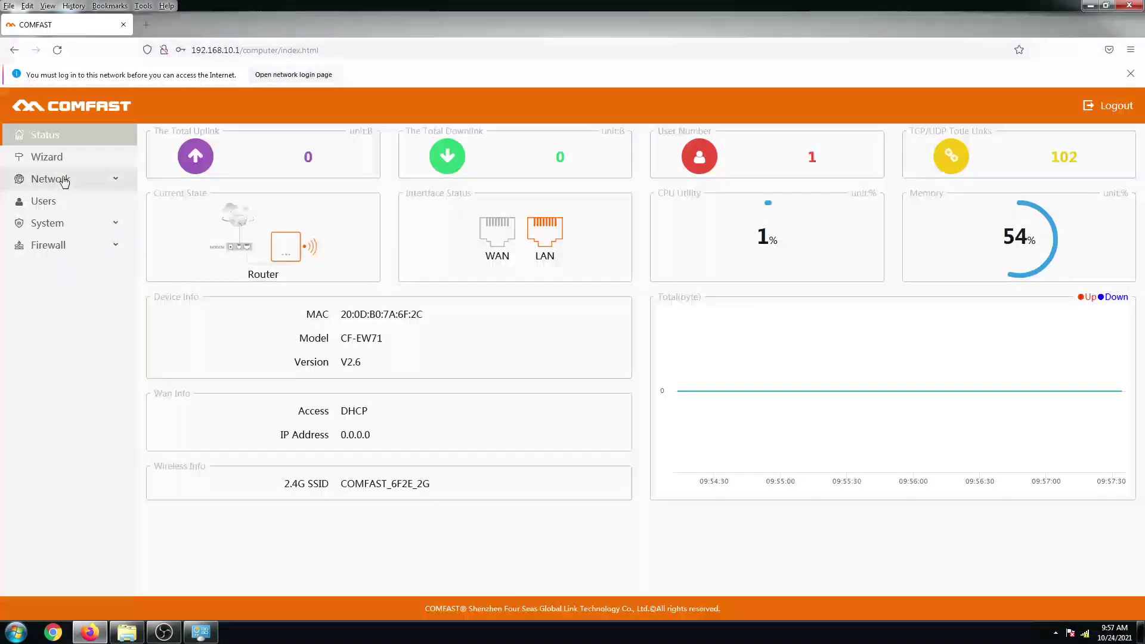
# Go to the Wizard page from the left sidebar.
pyautogui.click(49, 162)
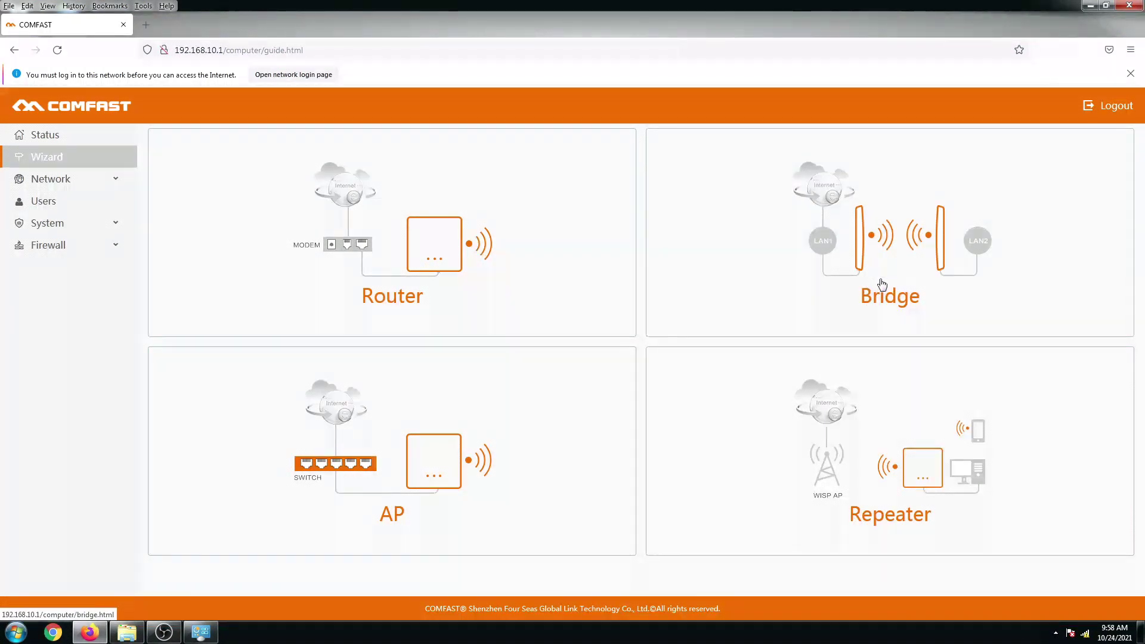
# Choose Bridge mode and keep LAN IP 192.168.10.1 with mask 255.255.255.0.
pyautogui.click(912, 279)
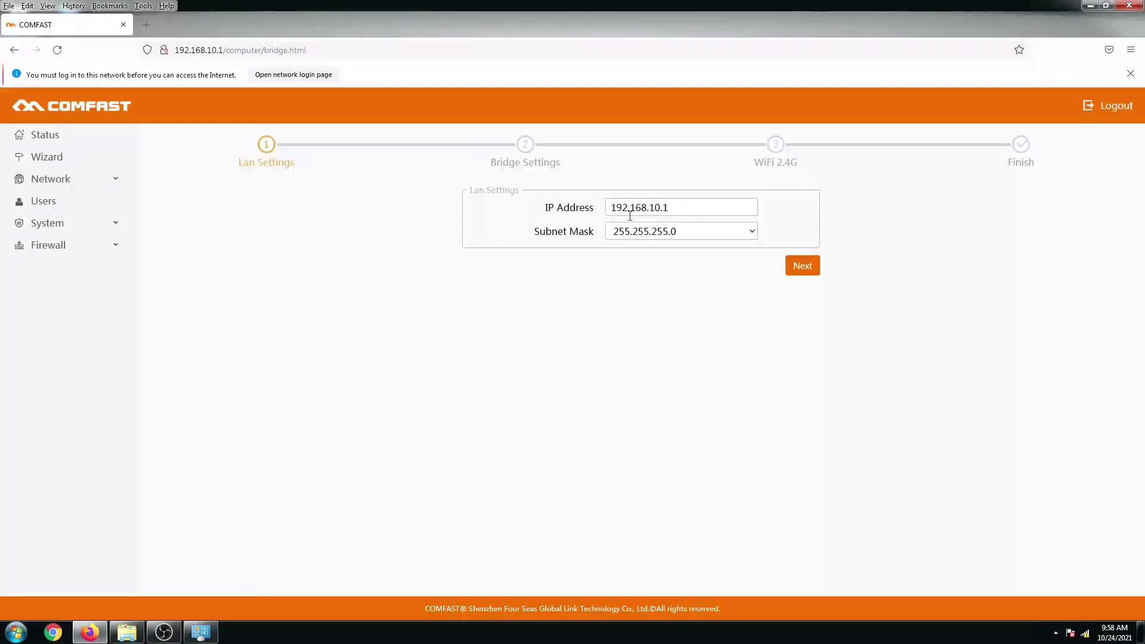
pyautogui.moveTo(692, 211); pyautogui.dragTo(611, 205)
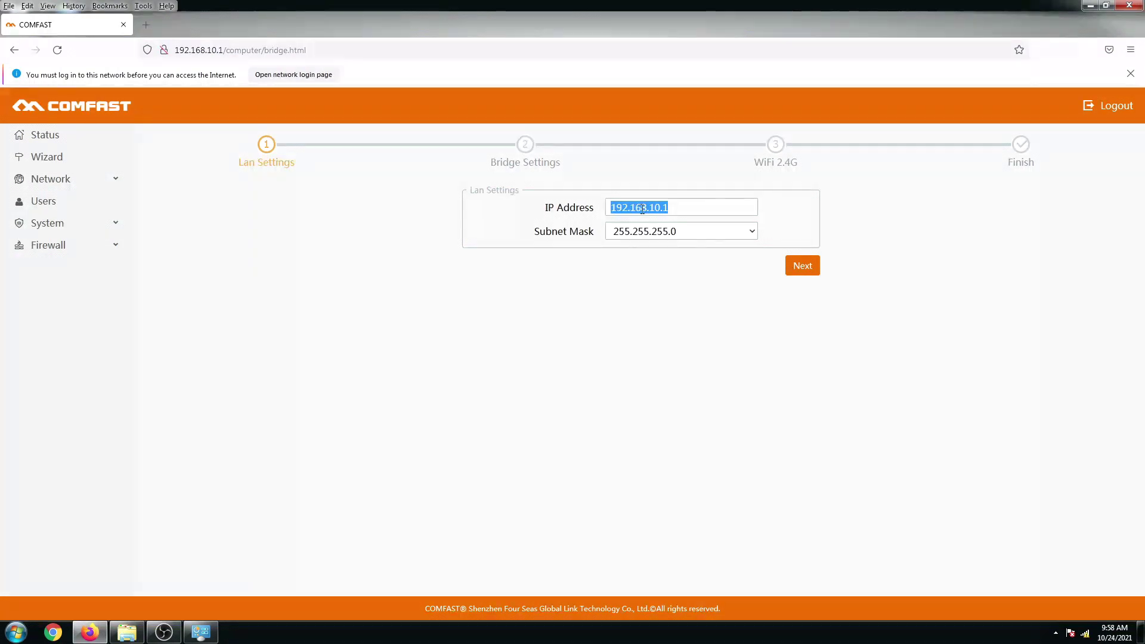
pyautogui.click(675, 211)
pyautogui.moveTo(677, 208); pyautogui.dragTo(609, 207)
pyautogui.click(654, 208)
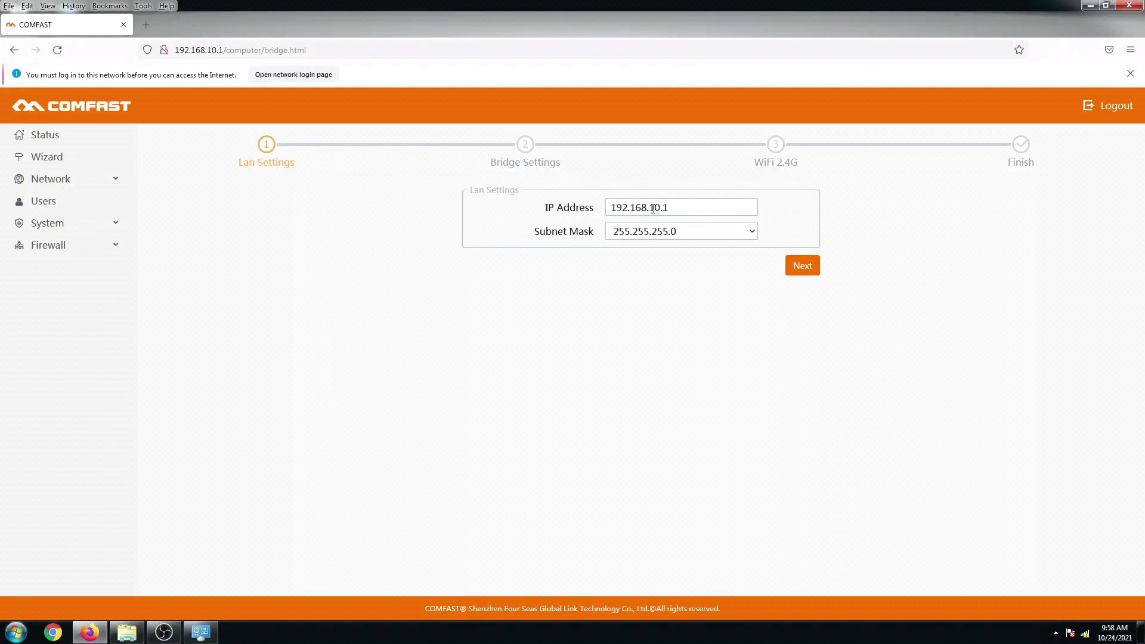
pyautogui.moveTo(612, 207); pyautogui.dragTo(679, 207)
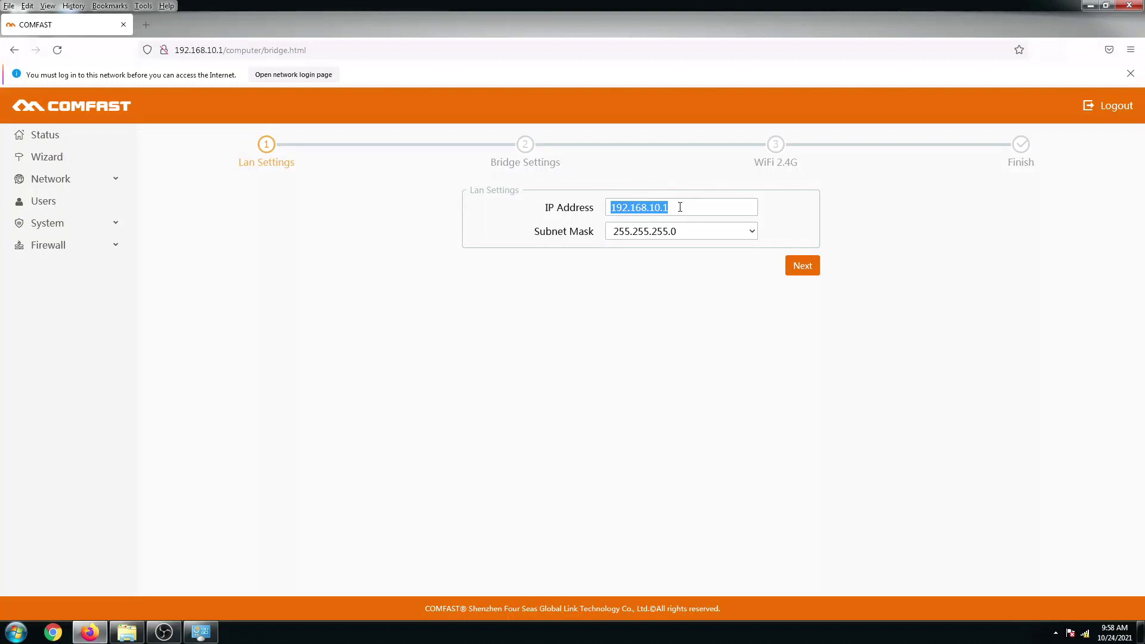
pyautogui.click(681, 207)
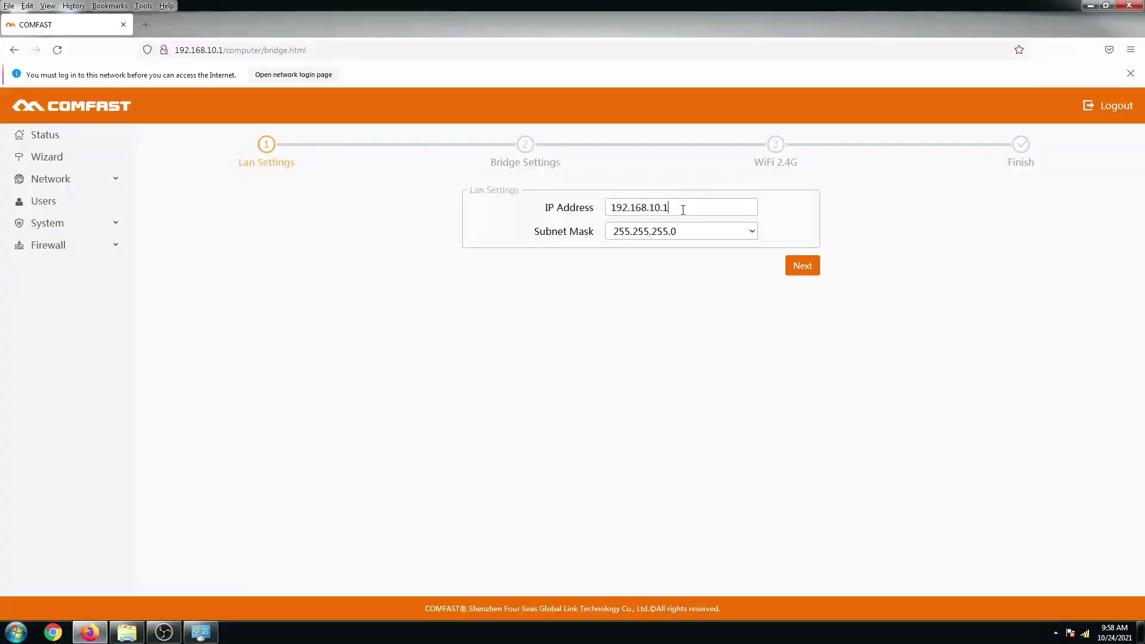
pyautogui.click(799, 266)
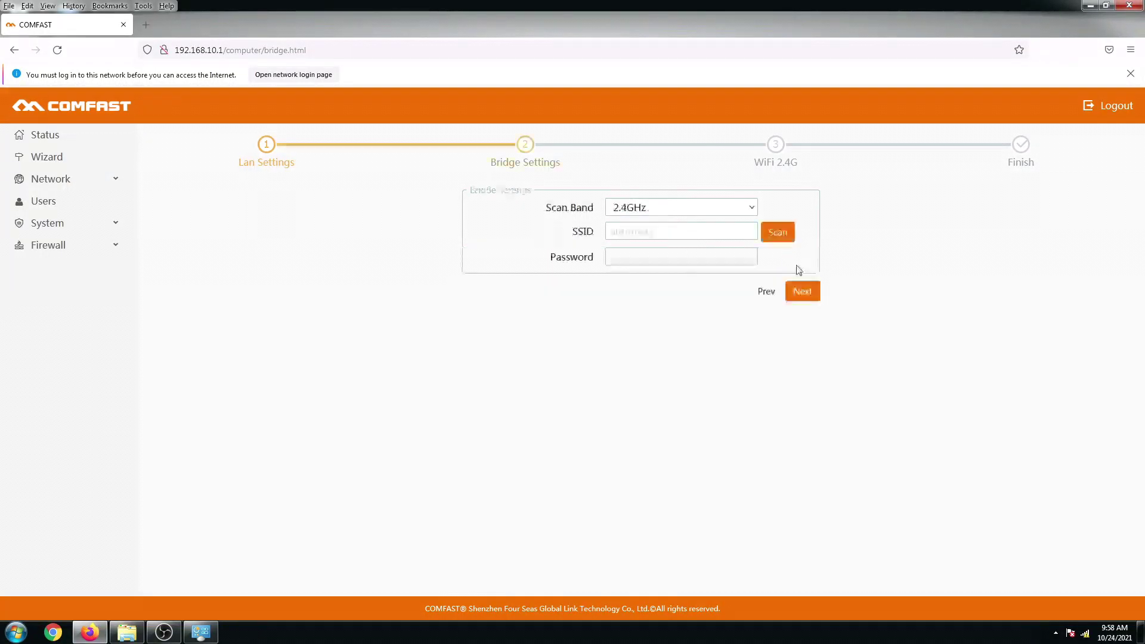
# Scan the 2.4GHz band and pick JARED 2.4 from the results as the bridge SSID.
pyautogui.click(663, 212)
pyautogui.click(778, 234)
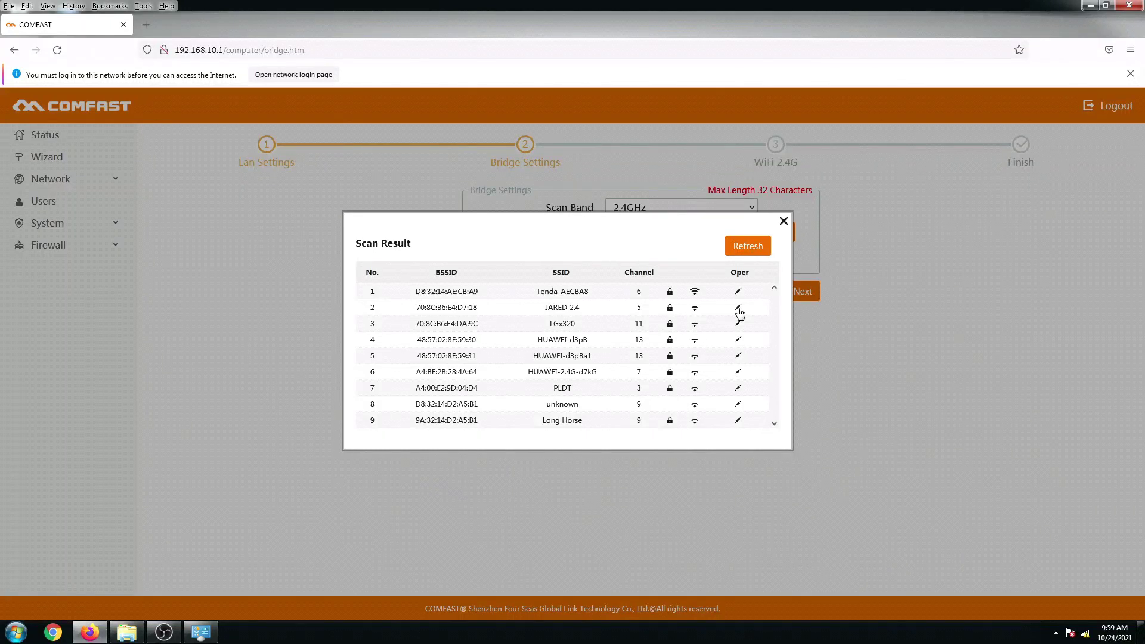
pyautogui.click(738, 309)
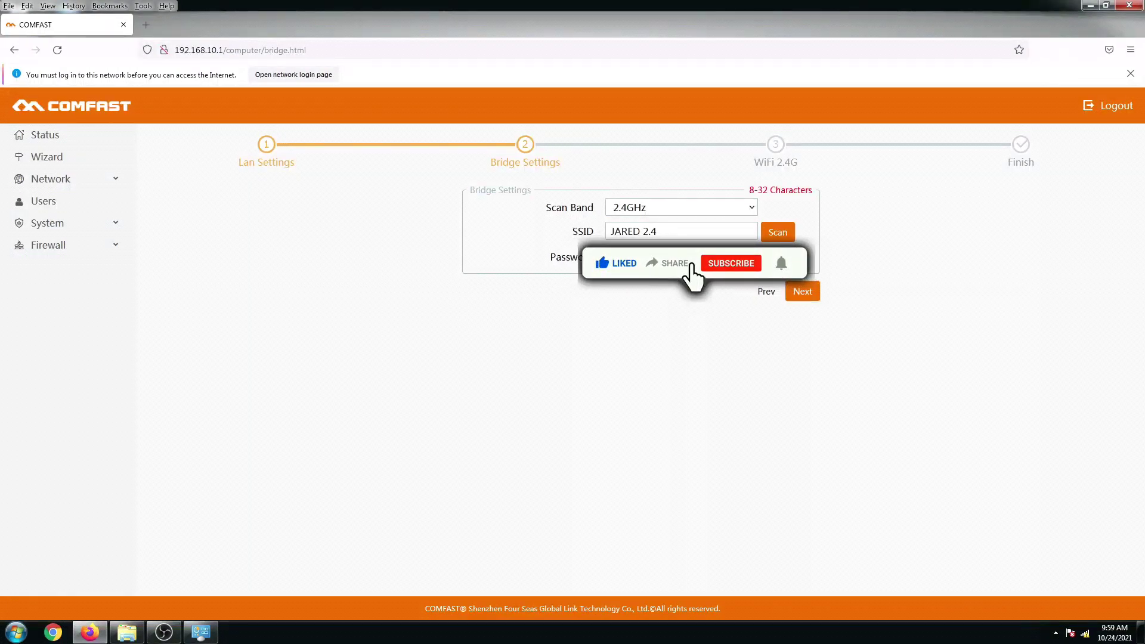
# Change the extender's 2.4G SSID from COMFAST_6F2E_2G to 'JARED 2.4 CF EW71' and reach the summary.
pyautogui.click(802, 295)
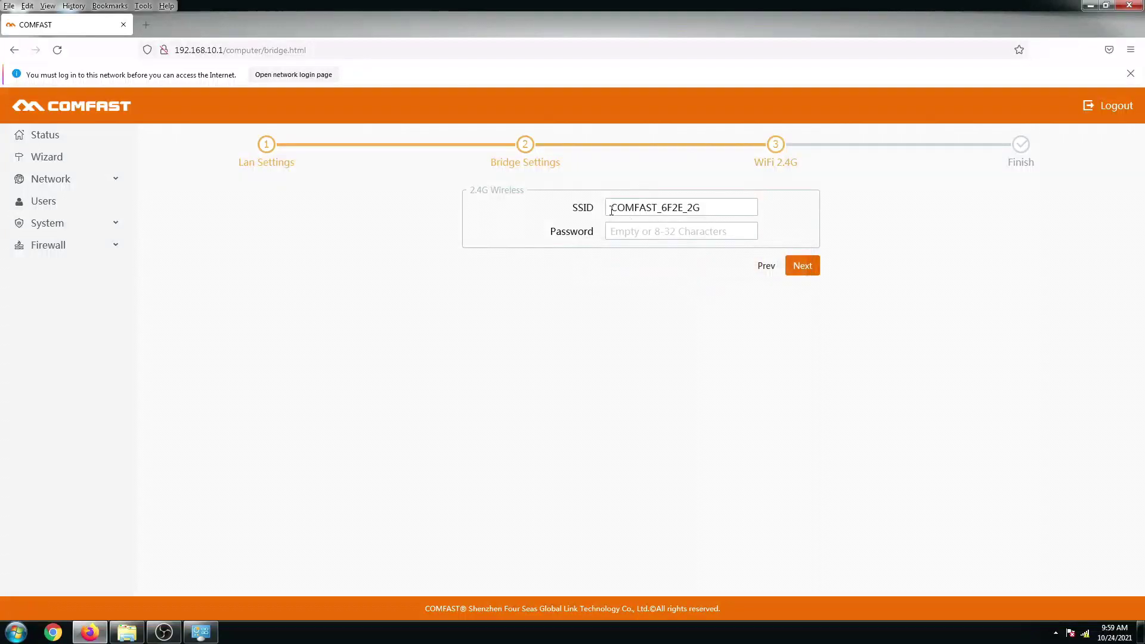
pyautogui.moveTo(609, 207); pyautogui.dragTo(710, 208)
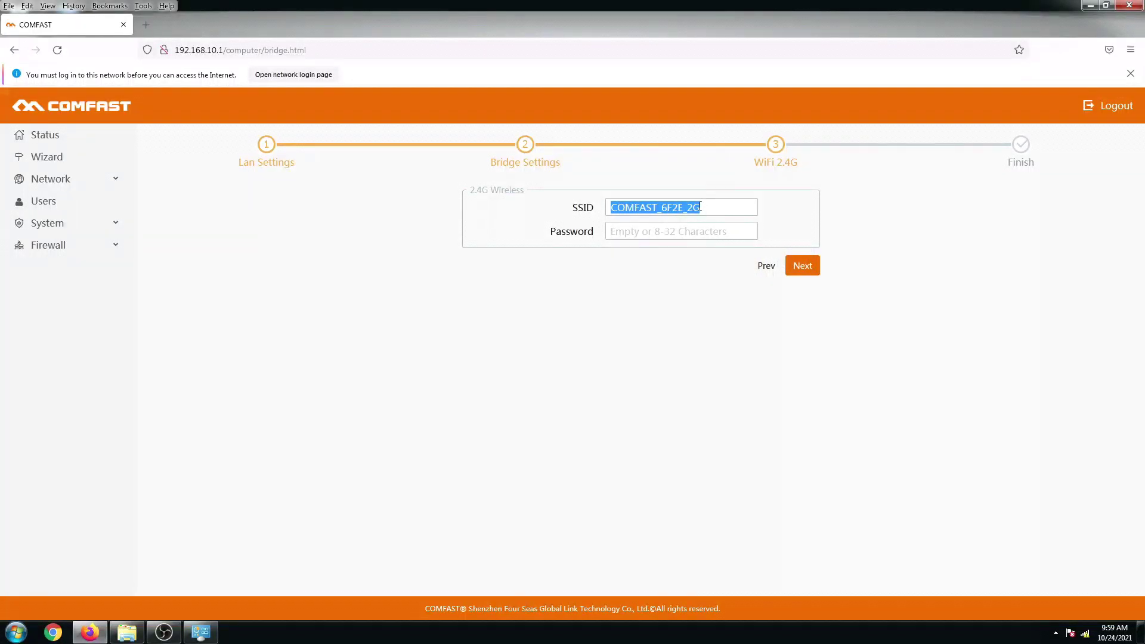
pyautogui.write('JARED ')
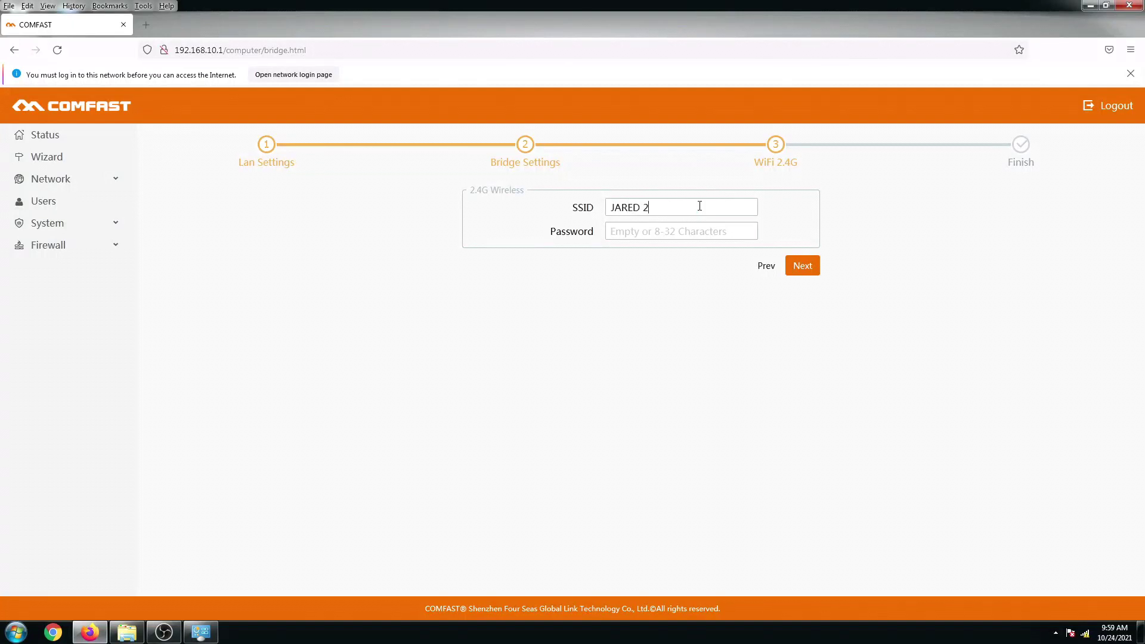
pyautogui.write('2.4 CF EW71')
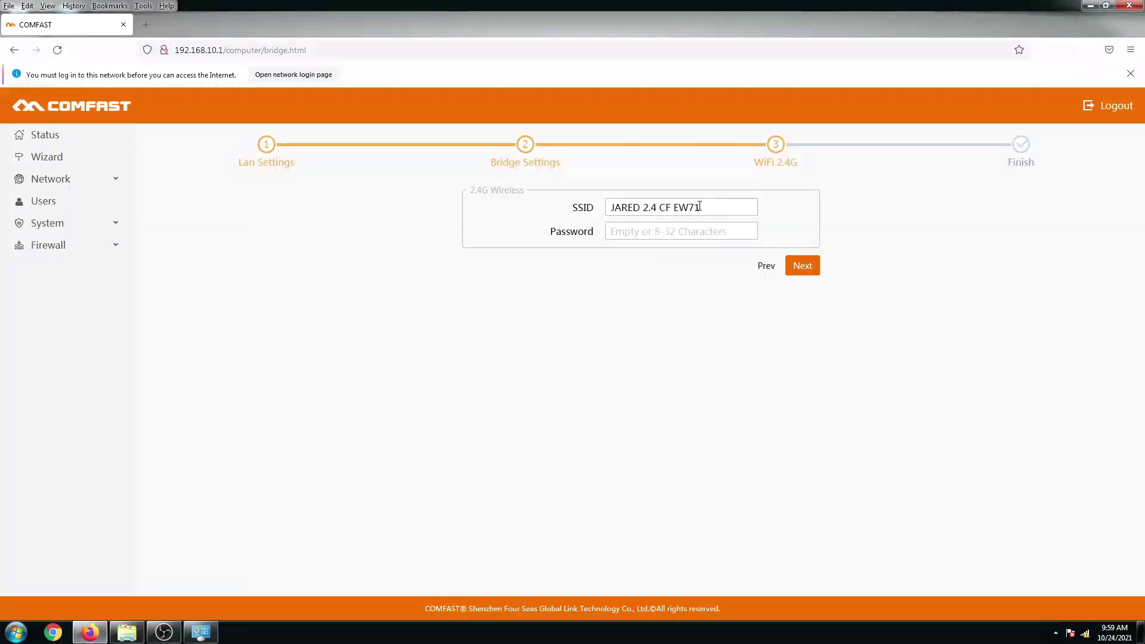
pyautogui.click(655, 231)
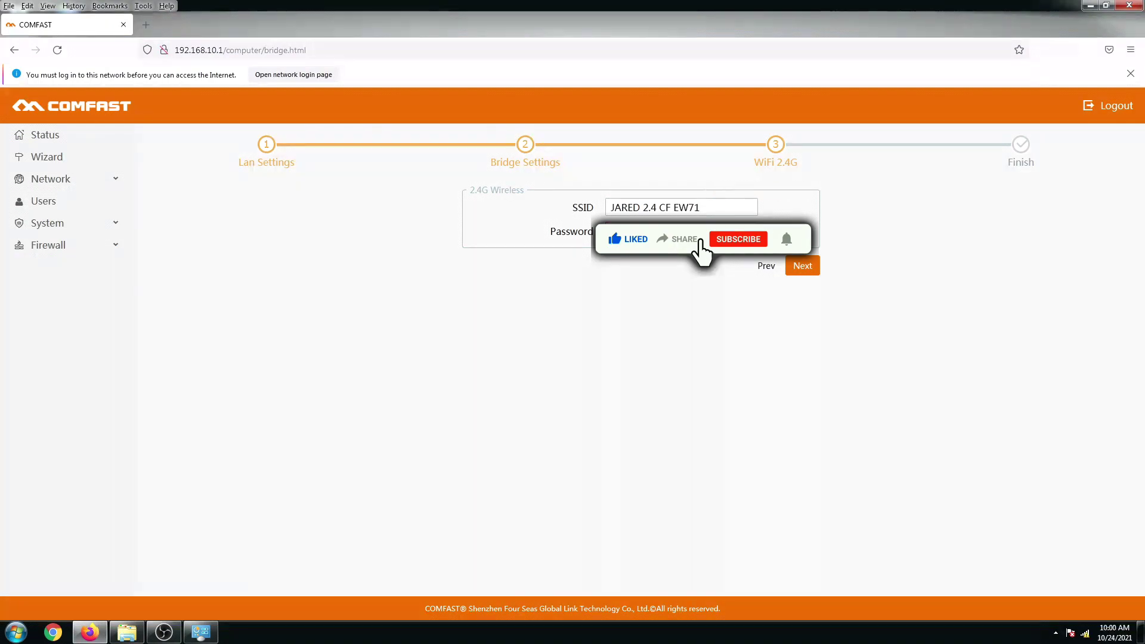
pyautogui.click(807, 268)
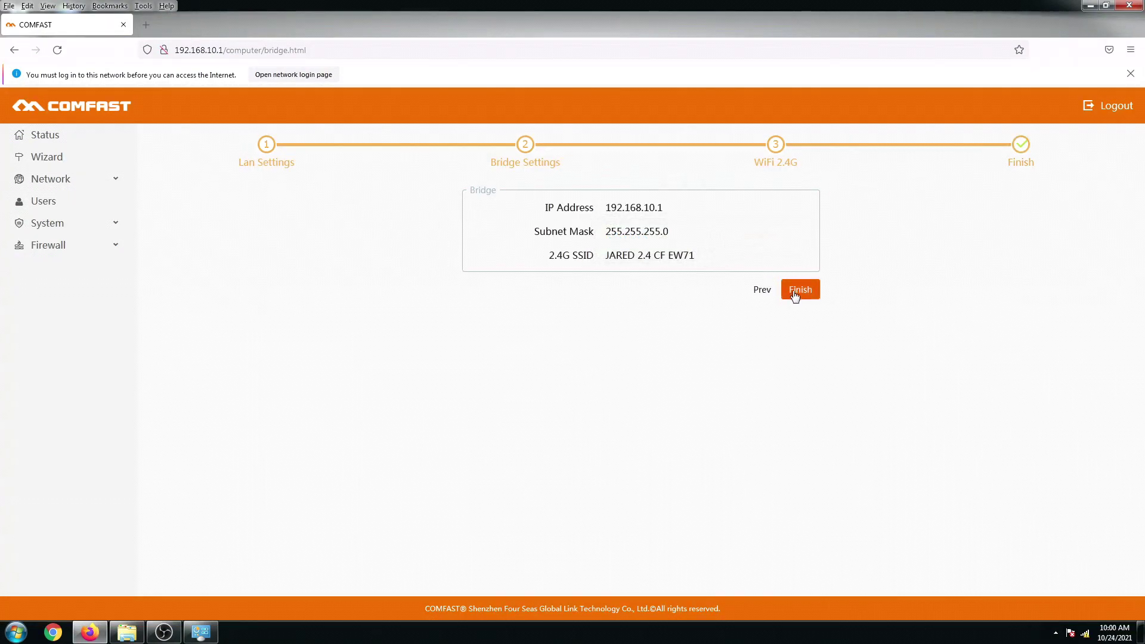
# Finish the wizard so the bridge settings are saved and the dashboard reloads.
pyautogui.click(796, 294)
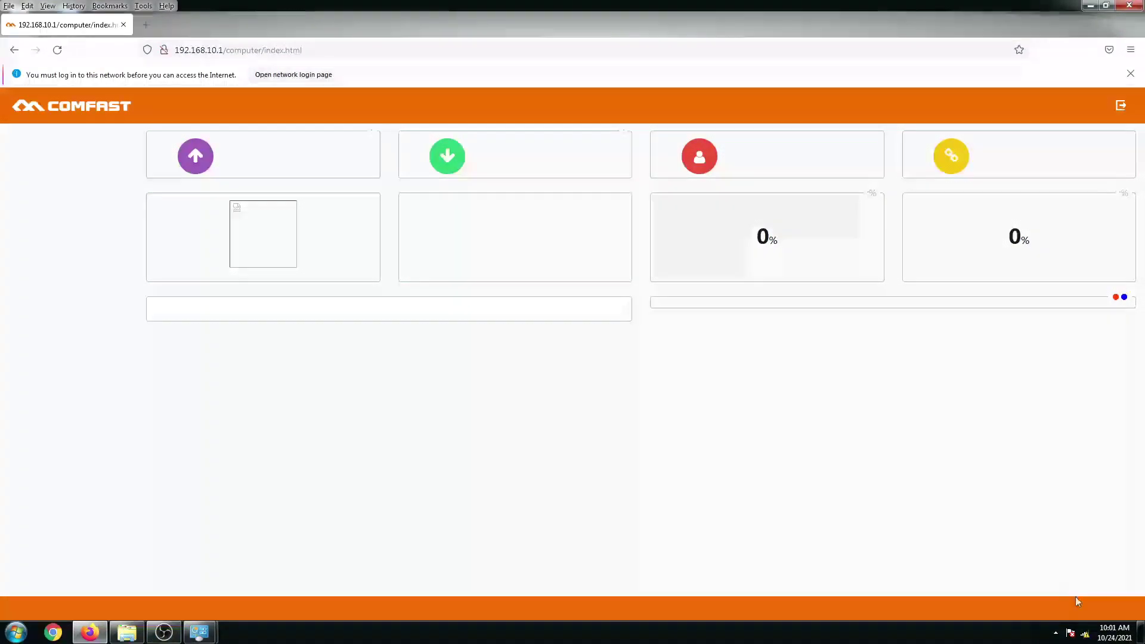
# Connect to the JARED 2.4 CF EW71 network and submit its security key.
pyautogui.moveTo(1085, 631)
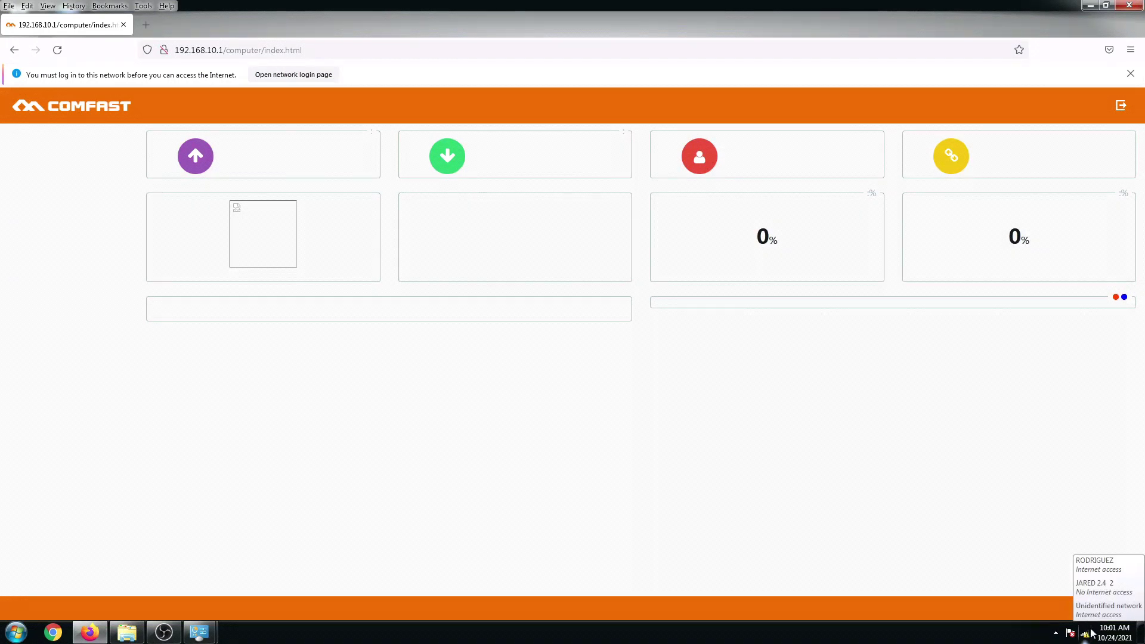
pyautogui.click(1085, 636)
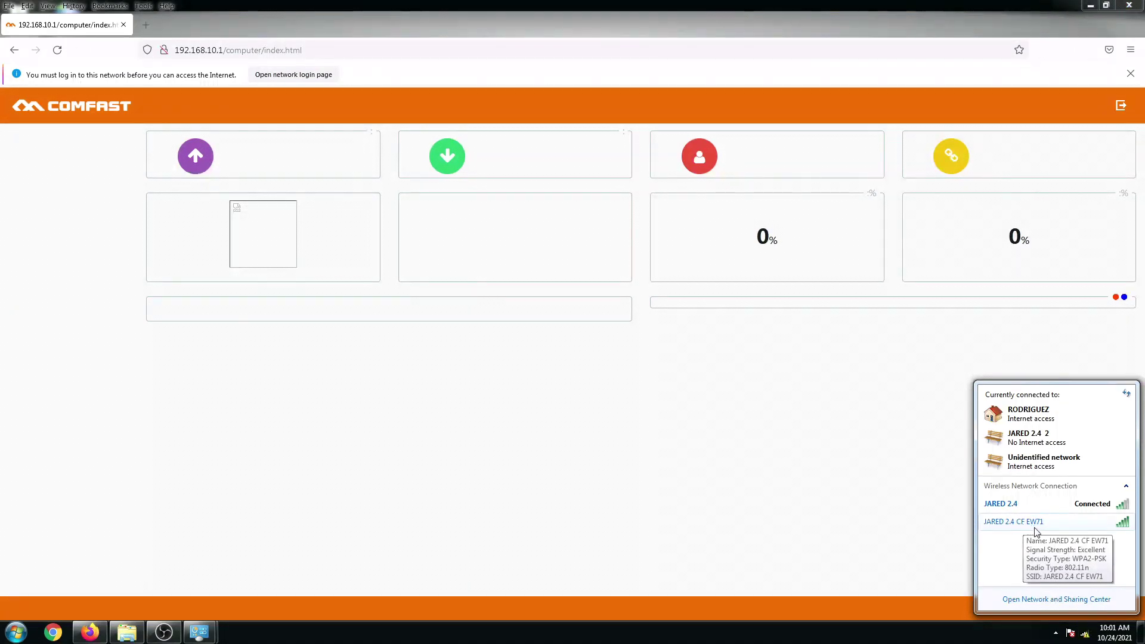
pyautogui.click(1107, 530)
pyautogui.click(1107, 542)
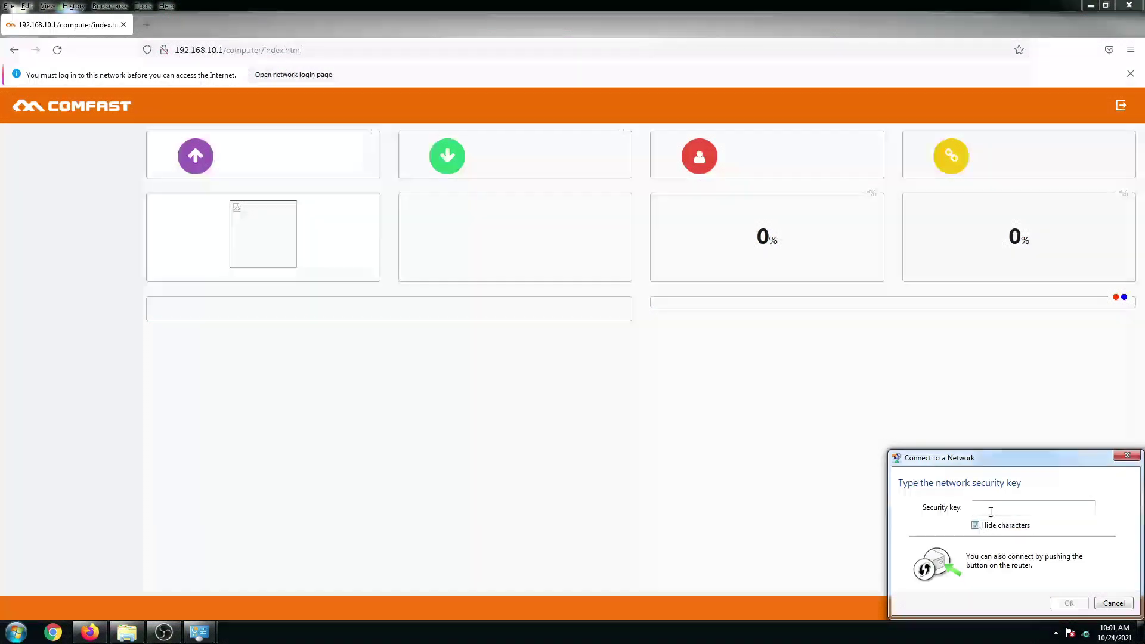
pyautogui.write('•••')
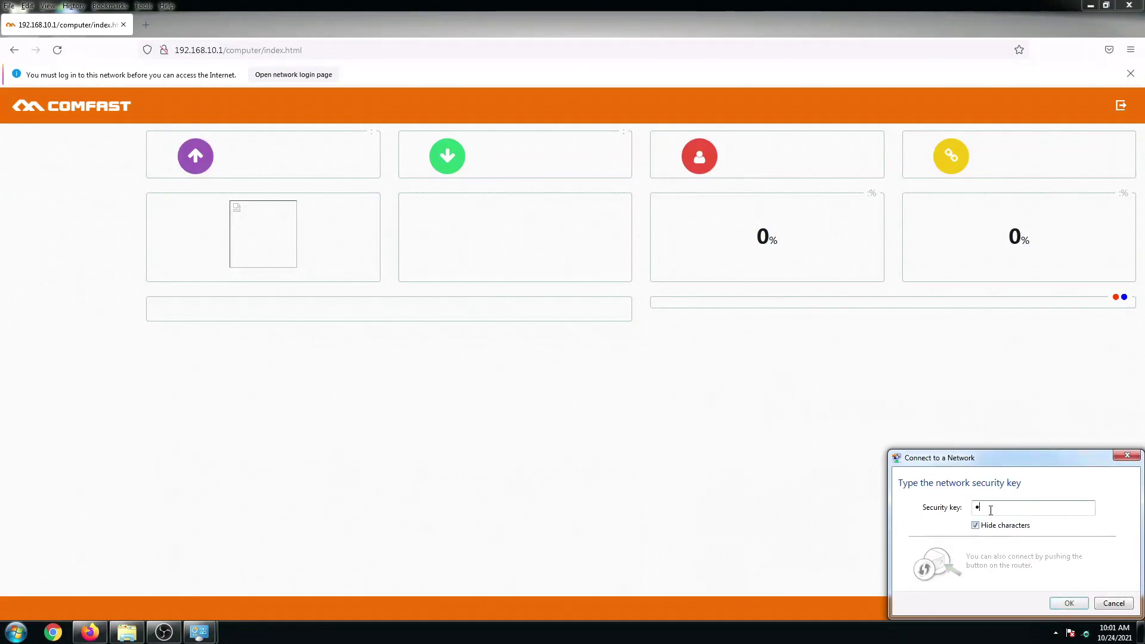
pyautogui.write('•••••••')
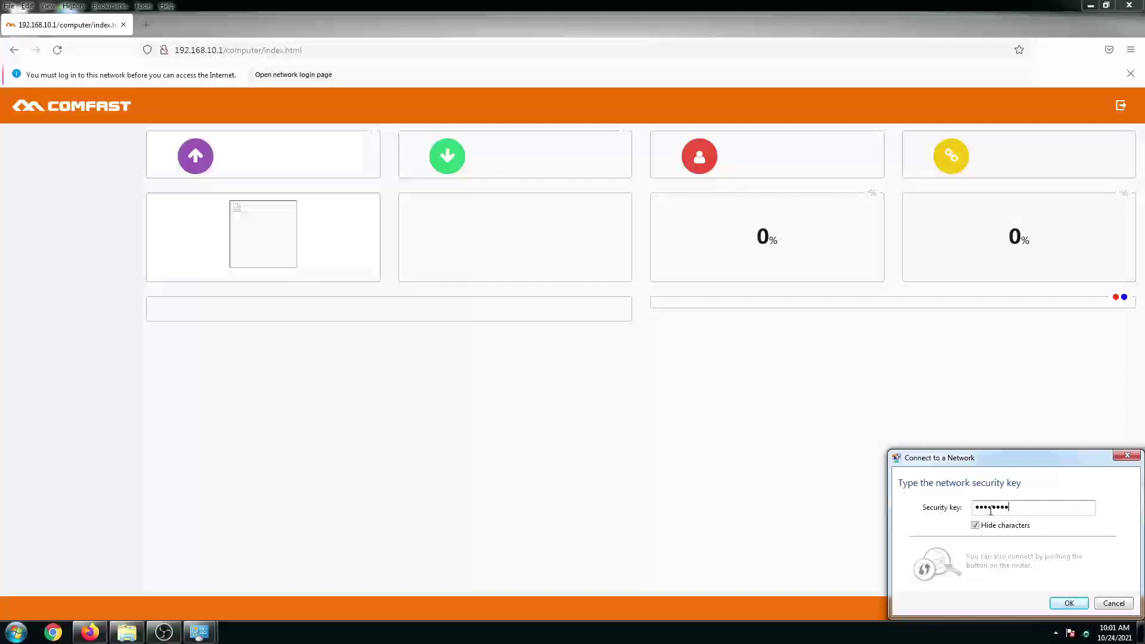
pyautogui.click(1070, 604)
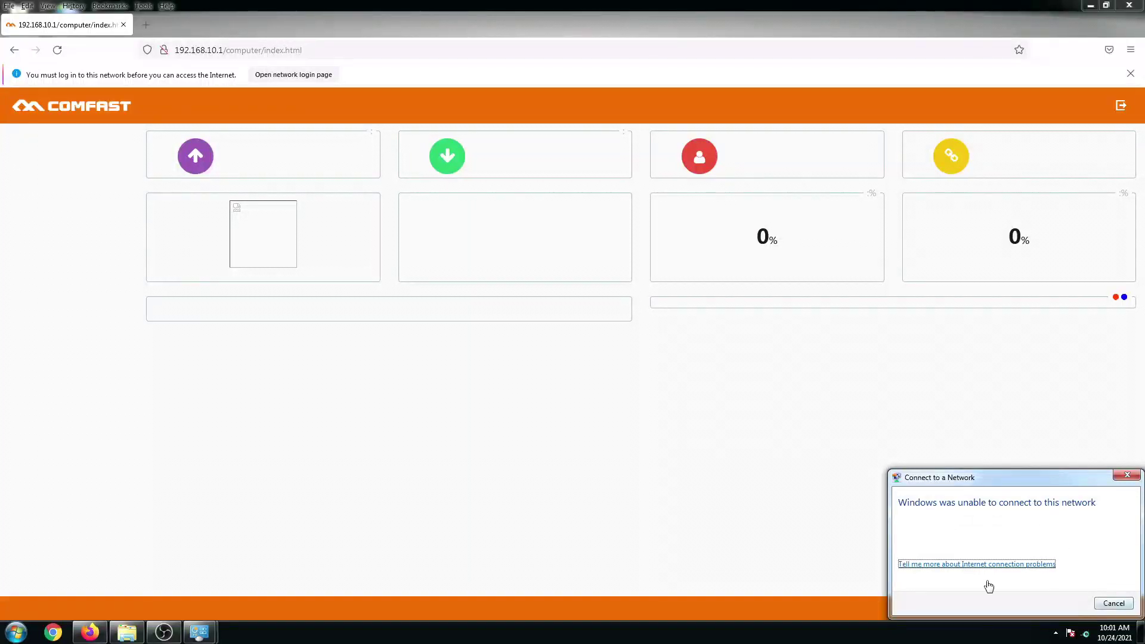
# After the failed attempt, reconnect to JARED 2.4 CF EW71 with the security key.
pyautogui.click(1124, 476)
pyautogui.click(1085, 633)
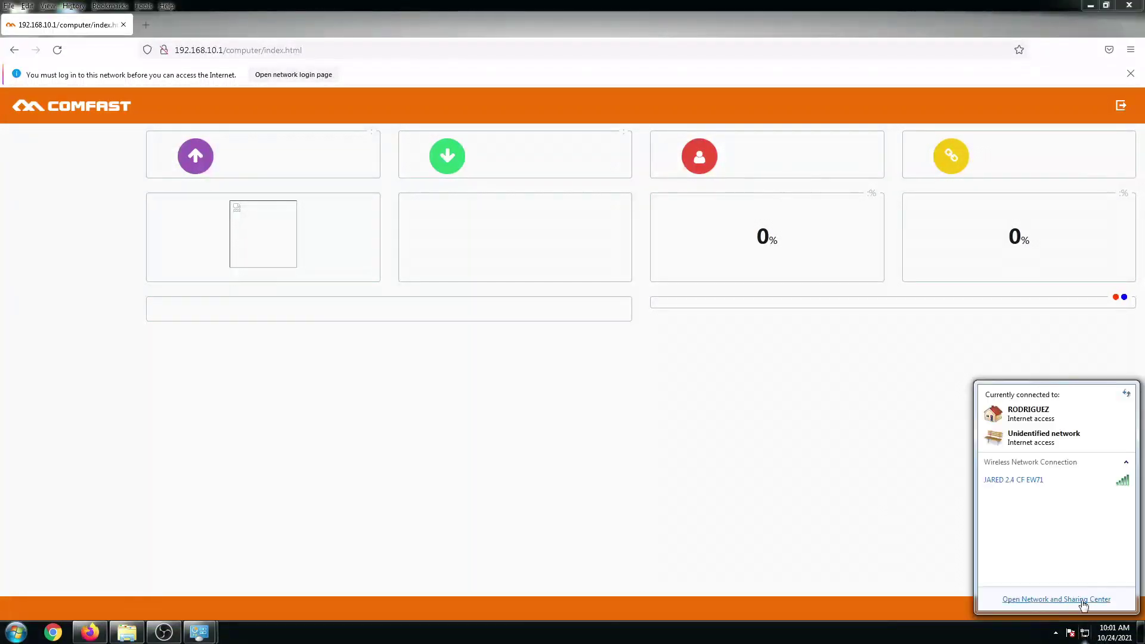
pyautogui.click(1029, 481)
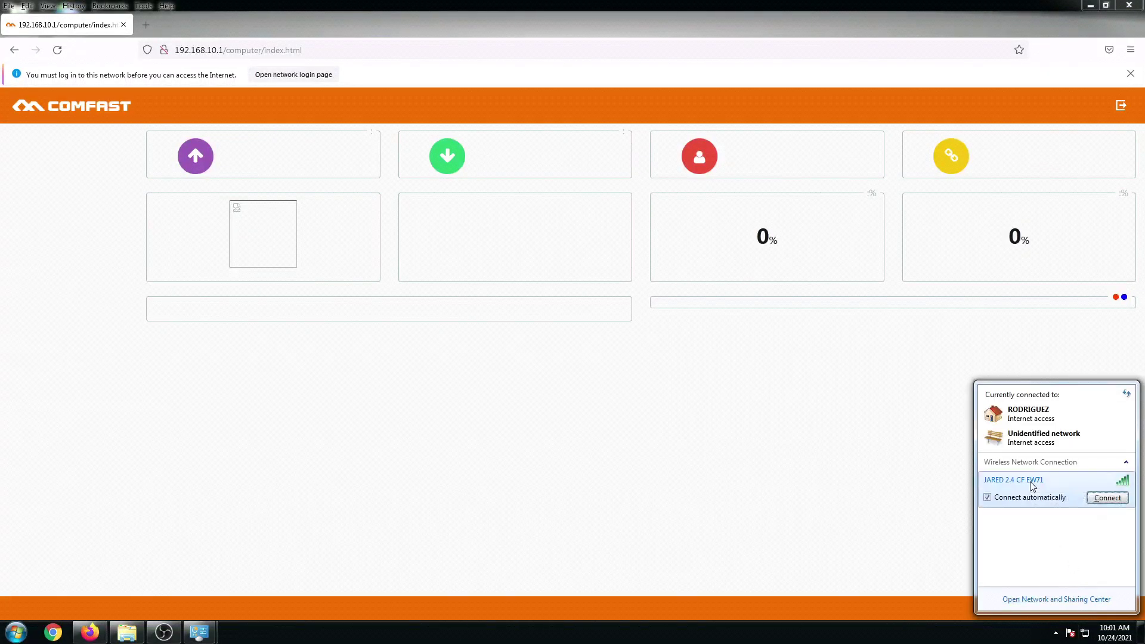
pyautogui.click(1109, 500)
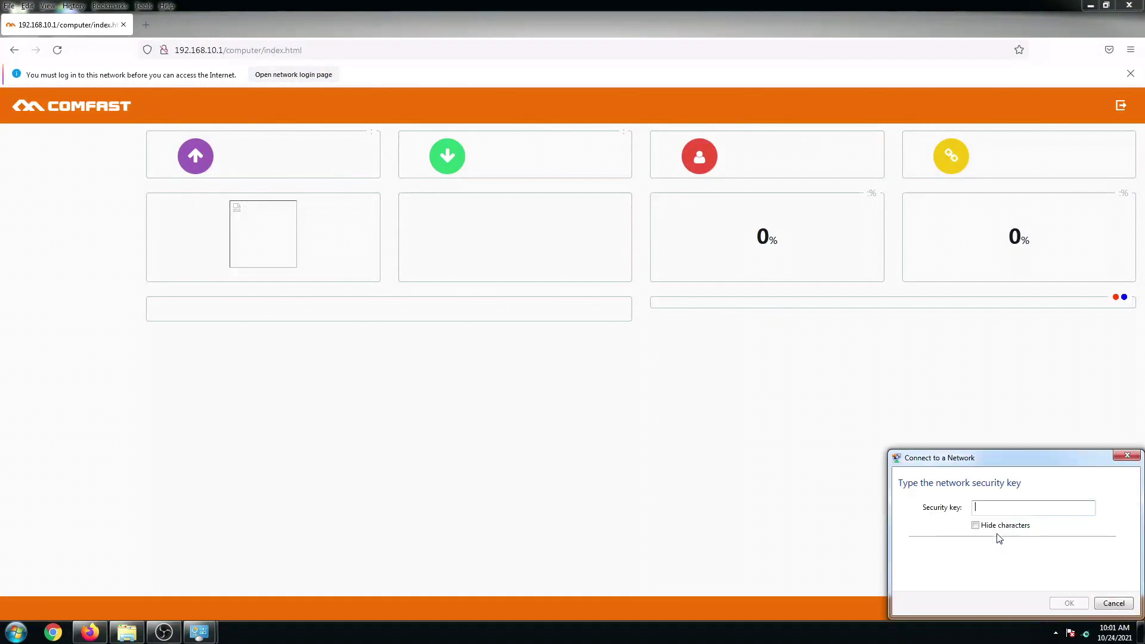
pyautogui.click(990, 526)
pyautogui.click(998, 509)
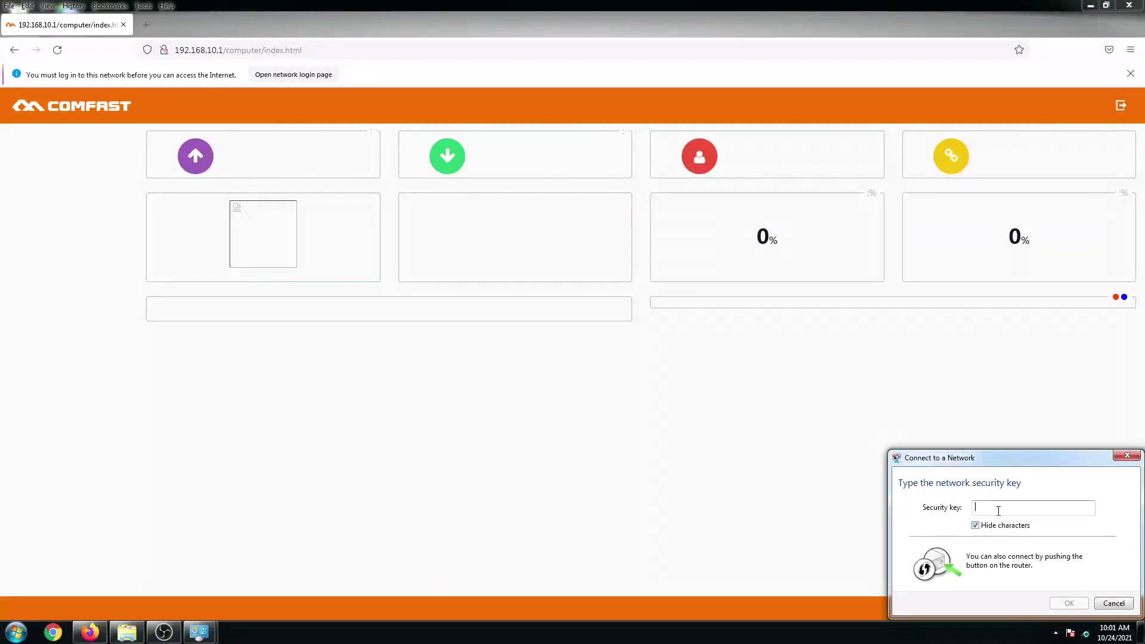
pyautogui.write('••')
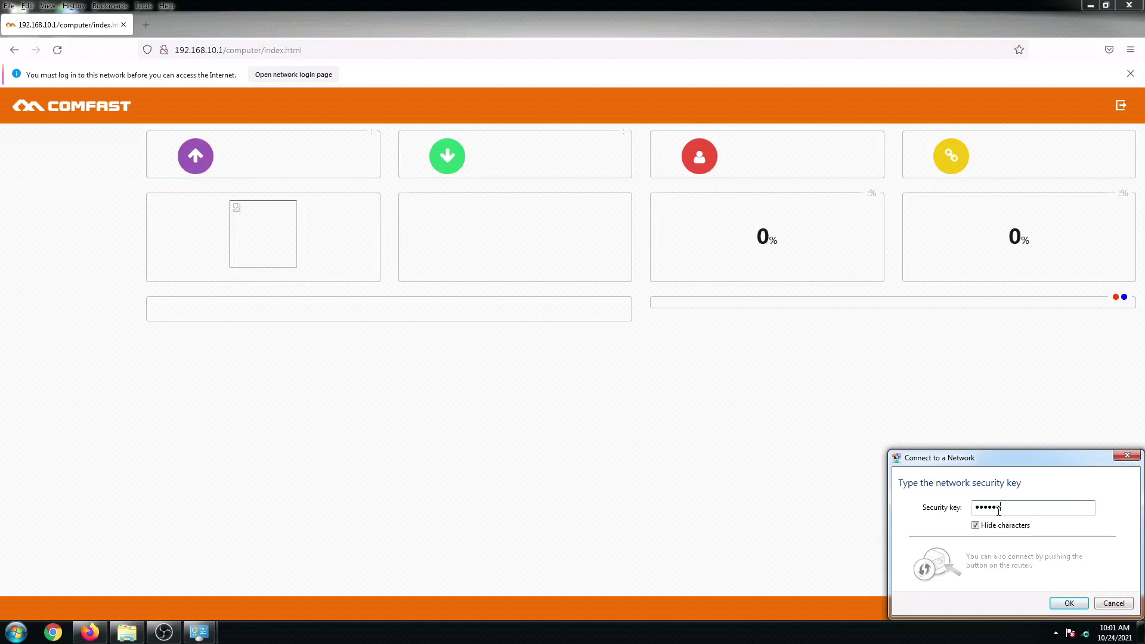
pyautogui.click(1071, 606)
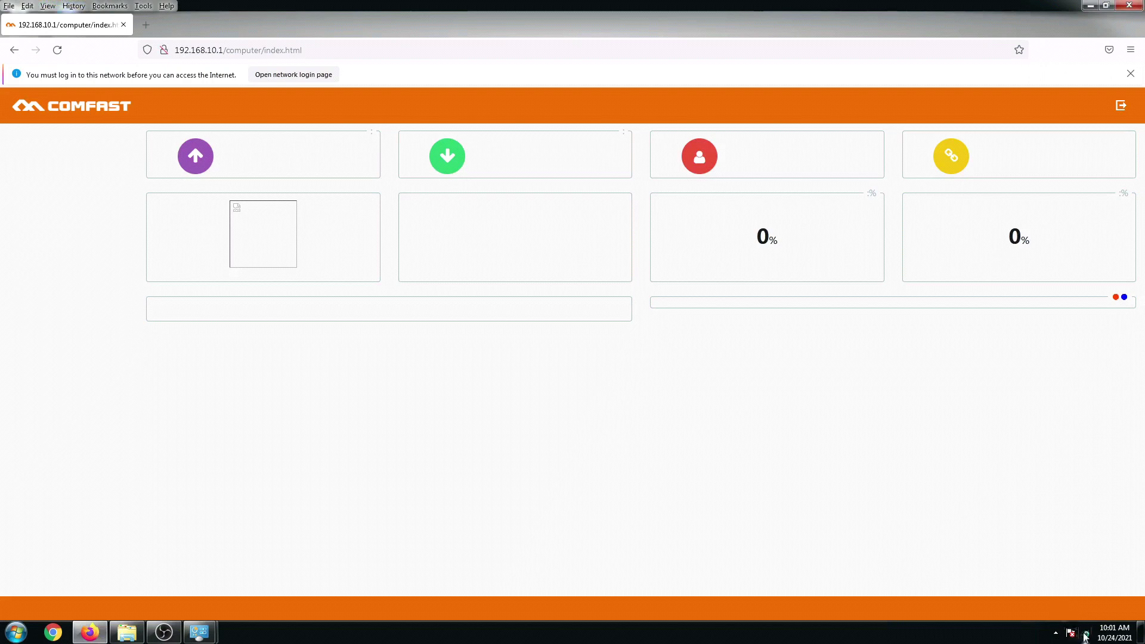
# Mark JARED 2.4 CF EW71 as a Home network.
pyautogui.moveTo(1085, 638)
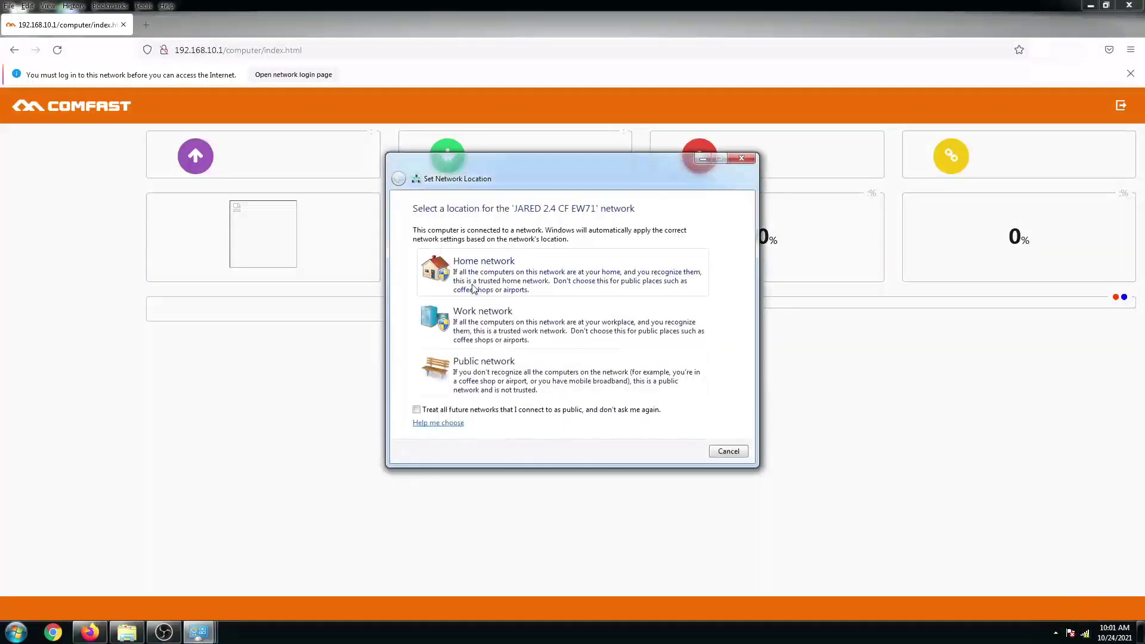
pyautogui.click(475, 288)
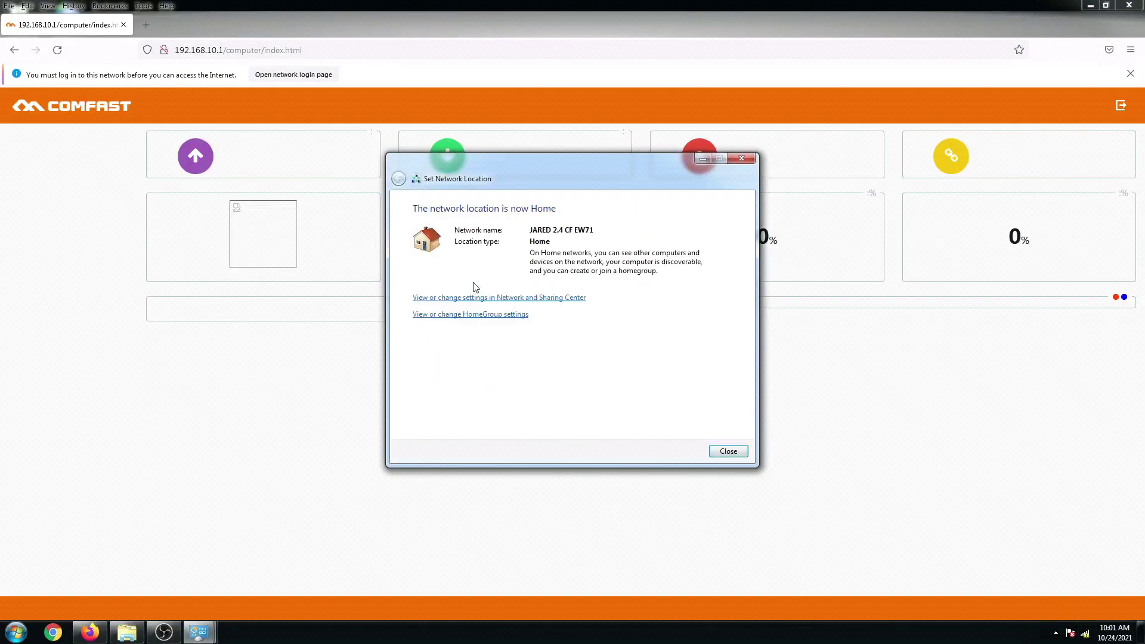
pyautogui.click(722, 453)
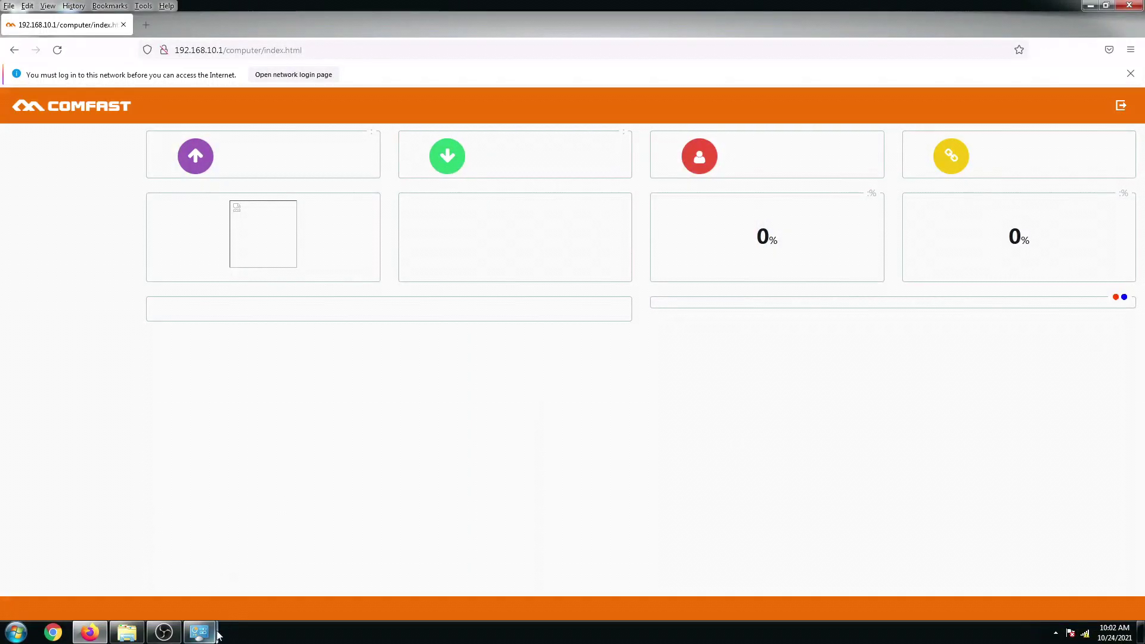
# Cancel the location prompt for JARED 2.4 2 and bring up Network Connections.
pyautogui.moveTo(199, 631)
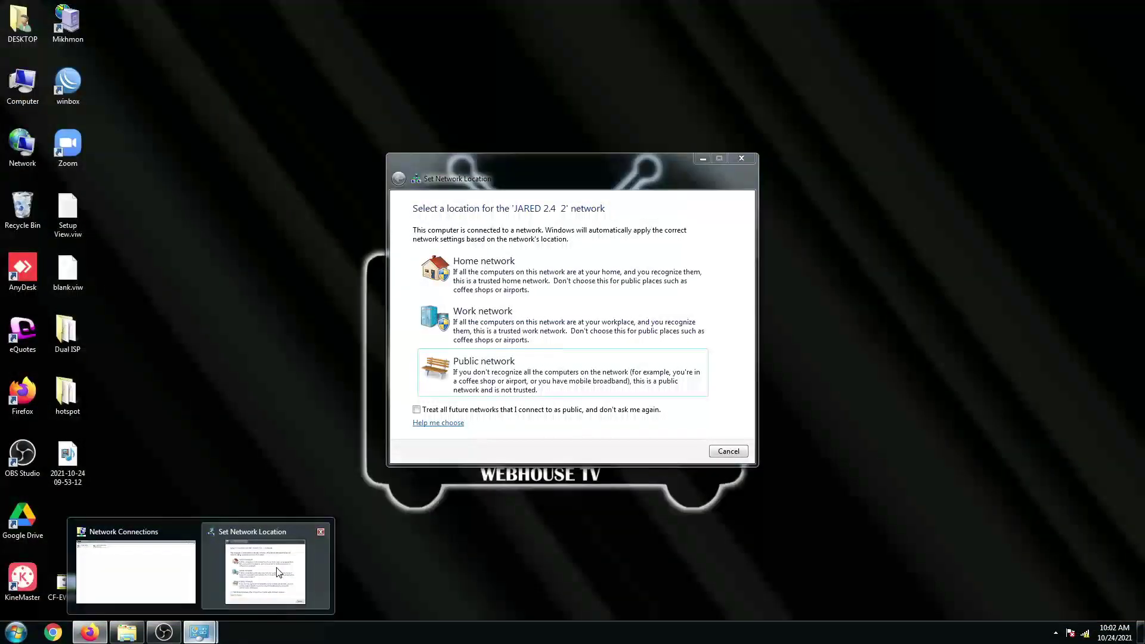
pyautogui.click(279, 571)
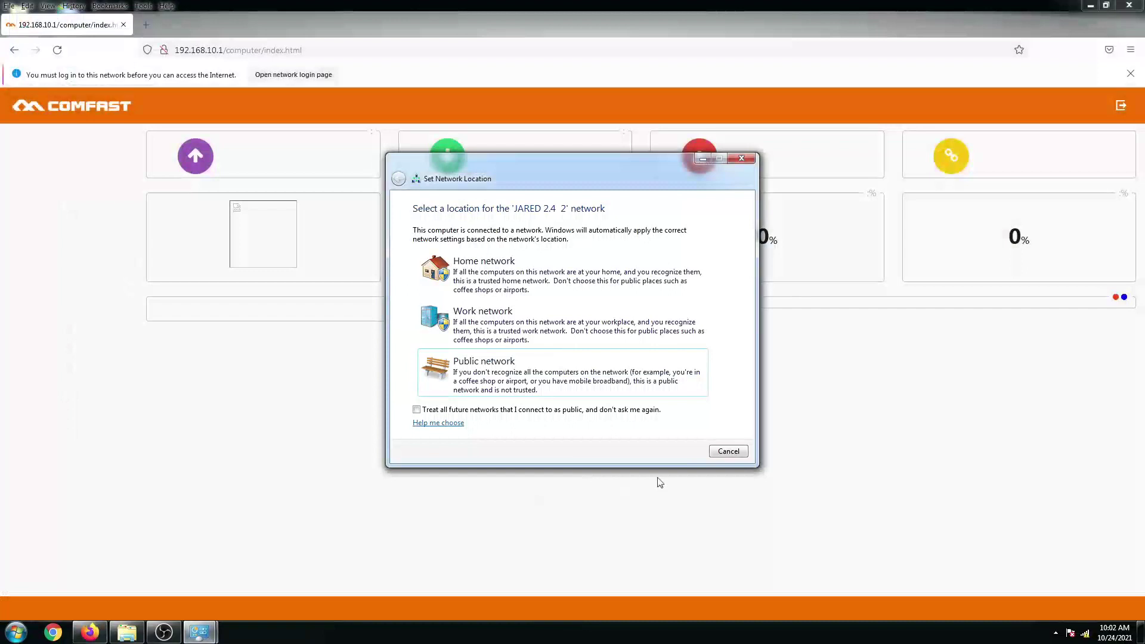
pyautogui.click(727, 452)
pyautogui.click(205, 600)
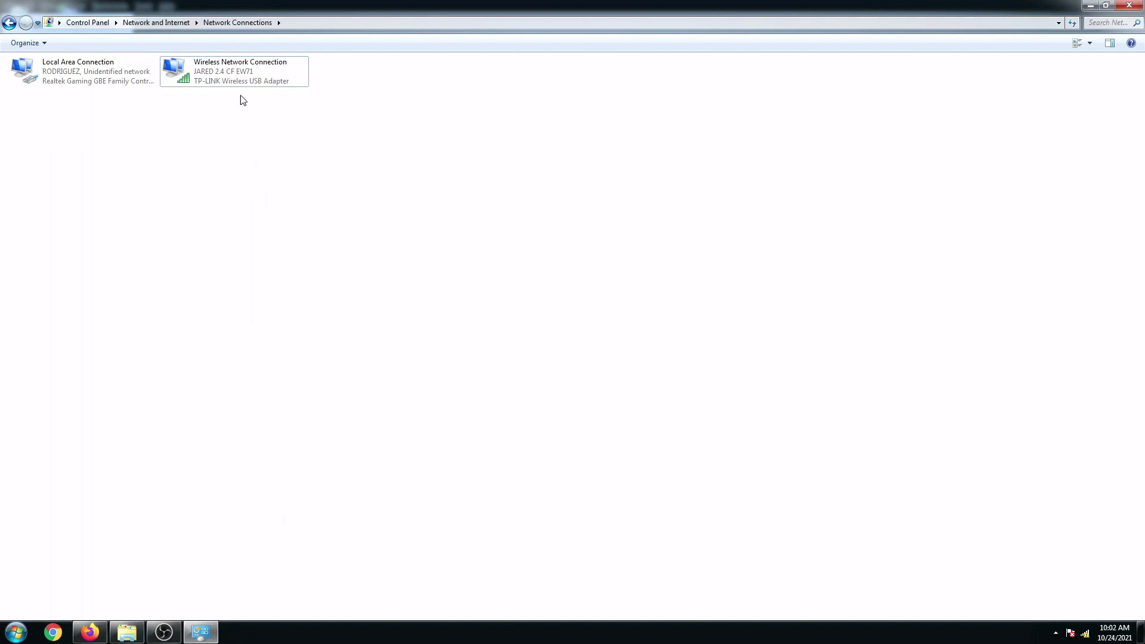
# Review the wireless adapter's static IPv4 (192.168.10.2, gateway 192.168.10.1), close unchanged, and return to Firefox.
pyautogui.rightClick(229, 77)
pyautogui.click(192, 138)
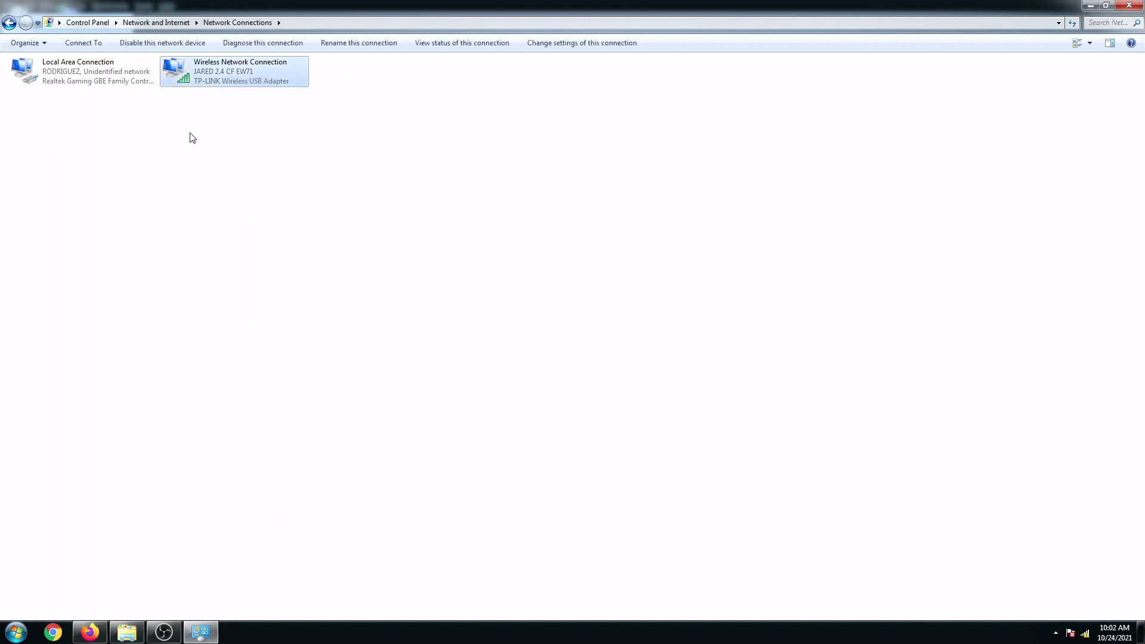
pyautogui.rightClick(210, 76)
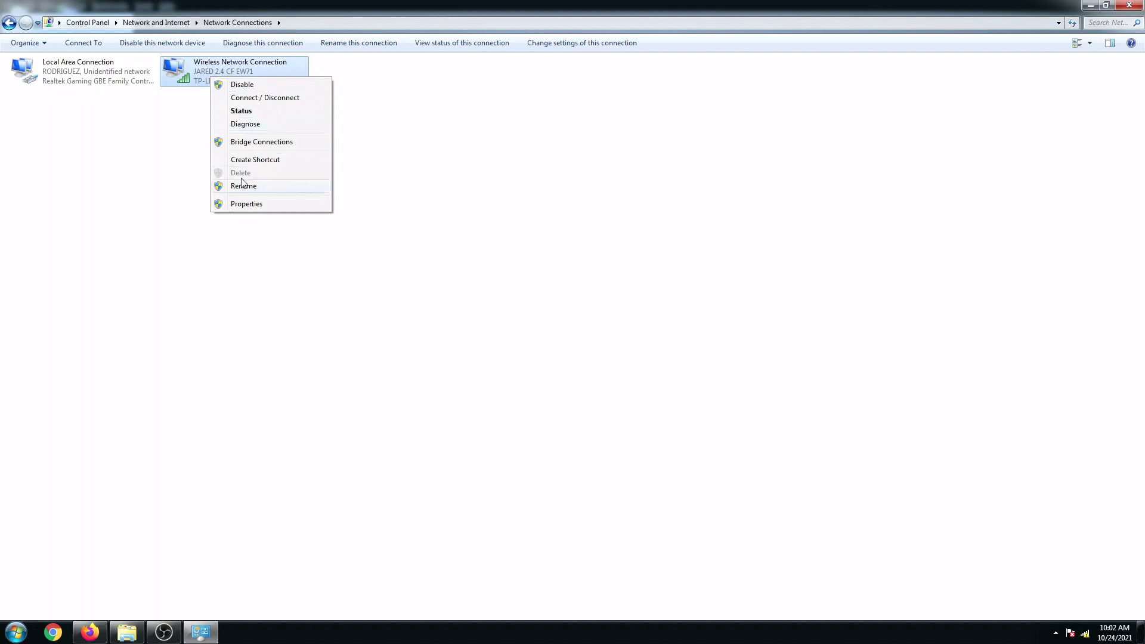
pyautogui.click(250, 204)
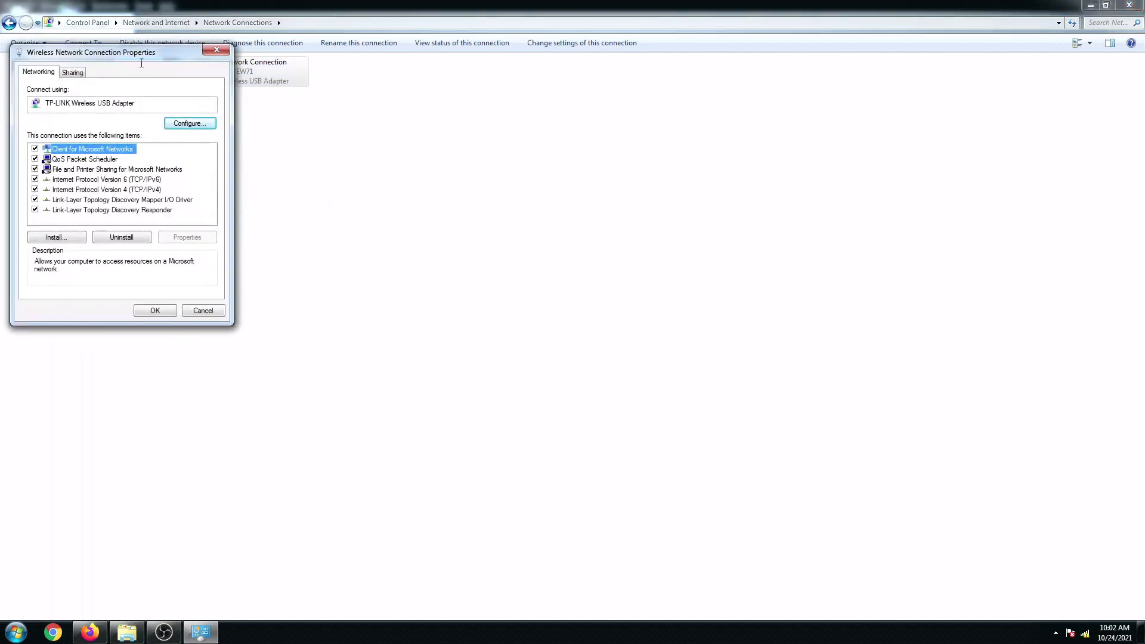
pyautogui.moveTo(130, 58); pyautogui.dragTo(597, 126)
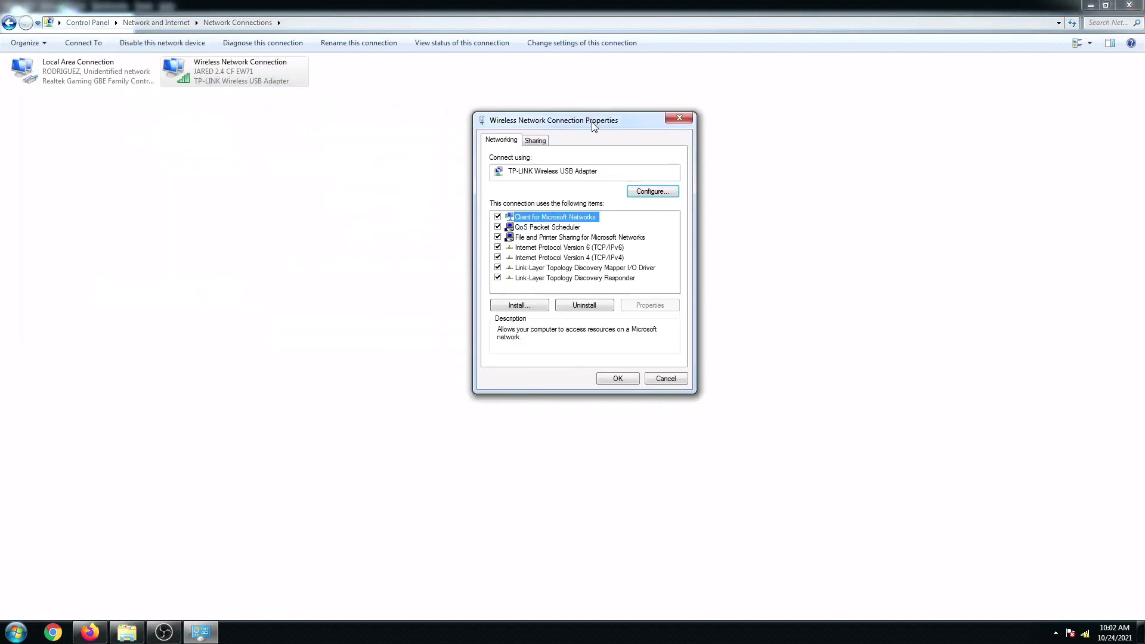
pyautogui.doubleClick(608, 257)
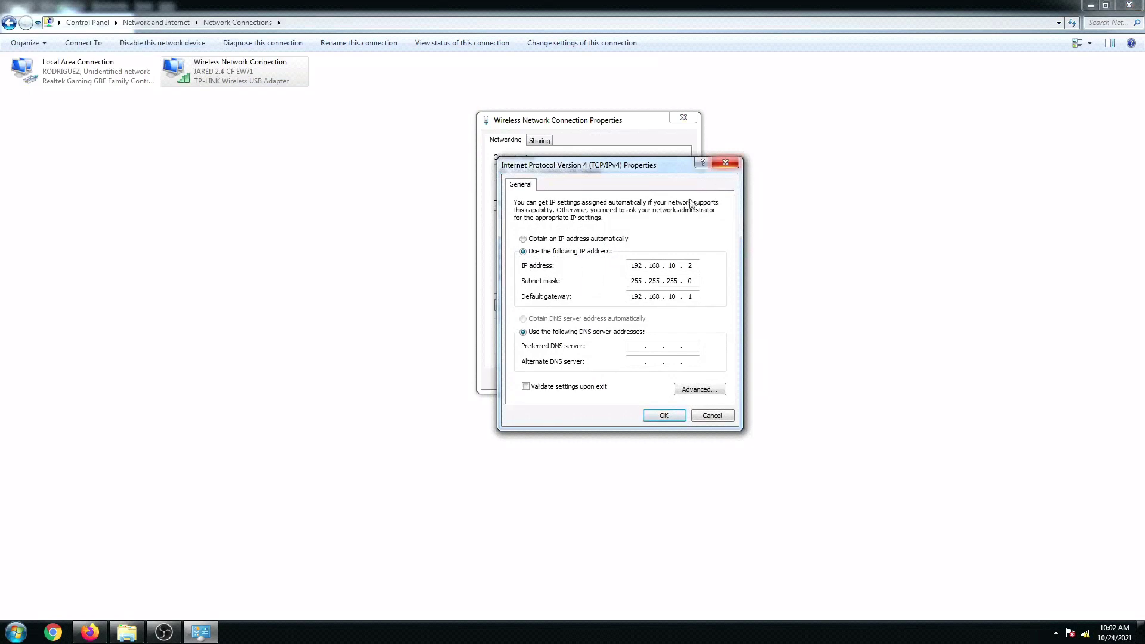
pyautogui.moveTo(630, 168); pyautogui.dragTo(854, 125)
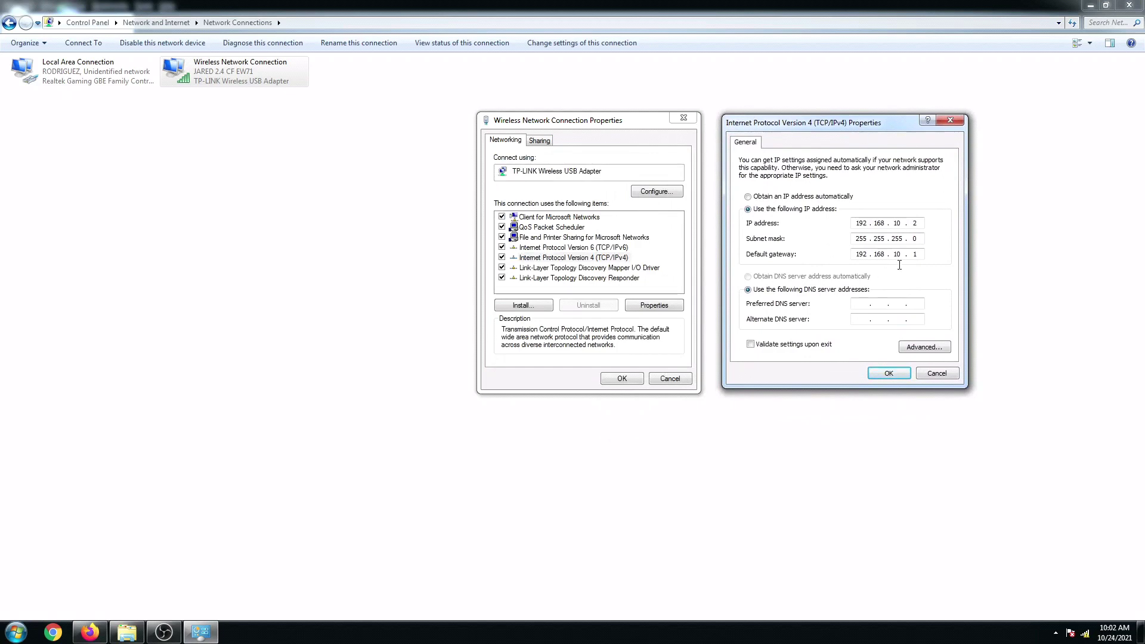
pyautogui.click(888, 373)
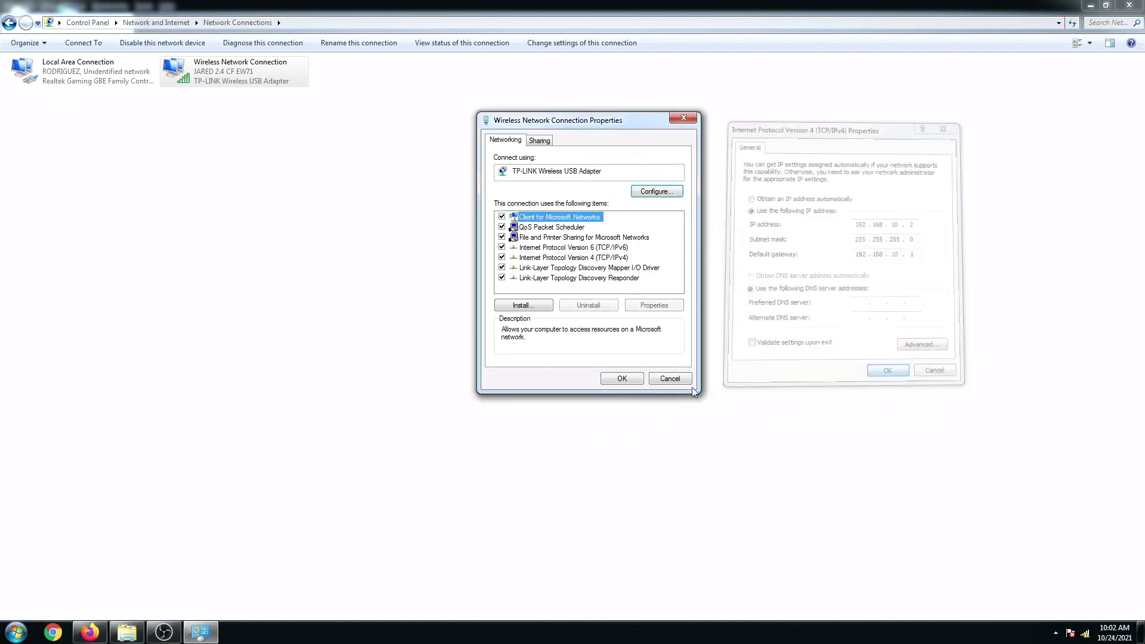
pyautogui.click(620, 378)
pyautogui.click(89, 632)
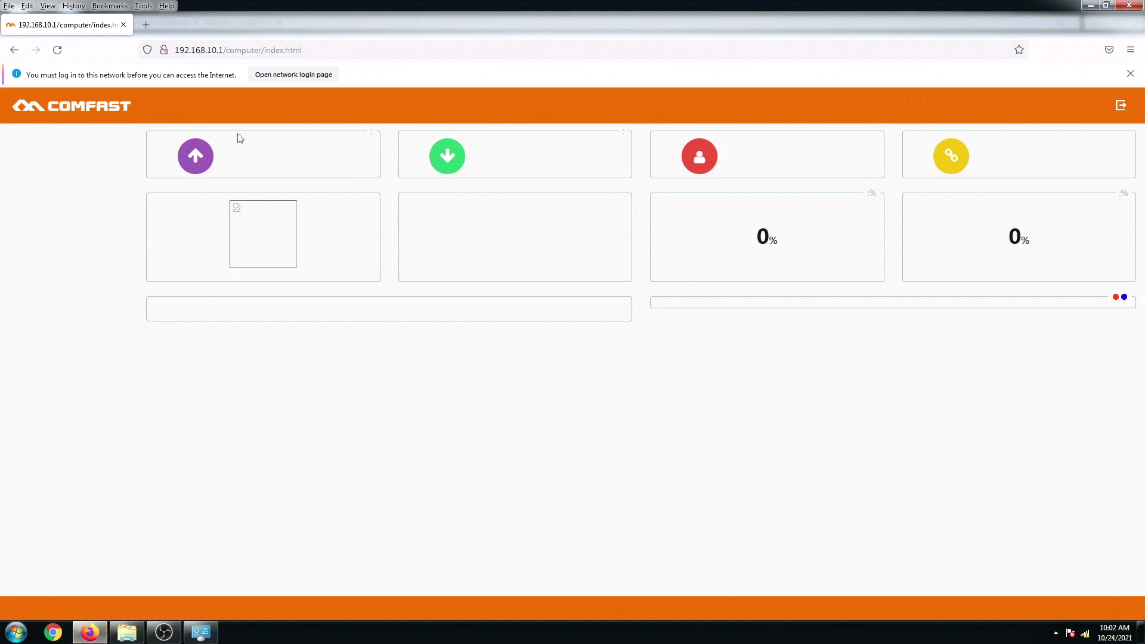
# Reload the COMFAST status page and highlight the JARED 2.4 CF EW71 SSID and Linked status.
pyautogui.click(58, 50)
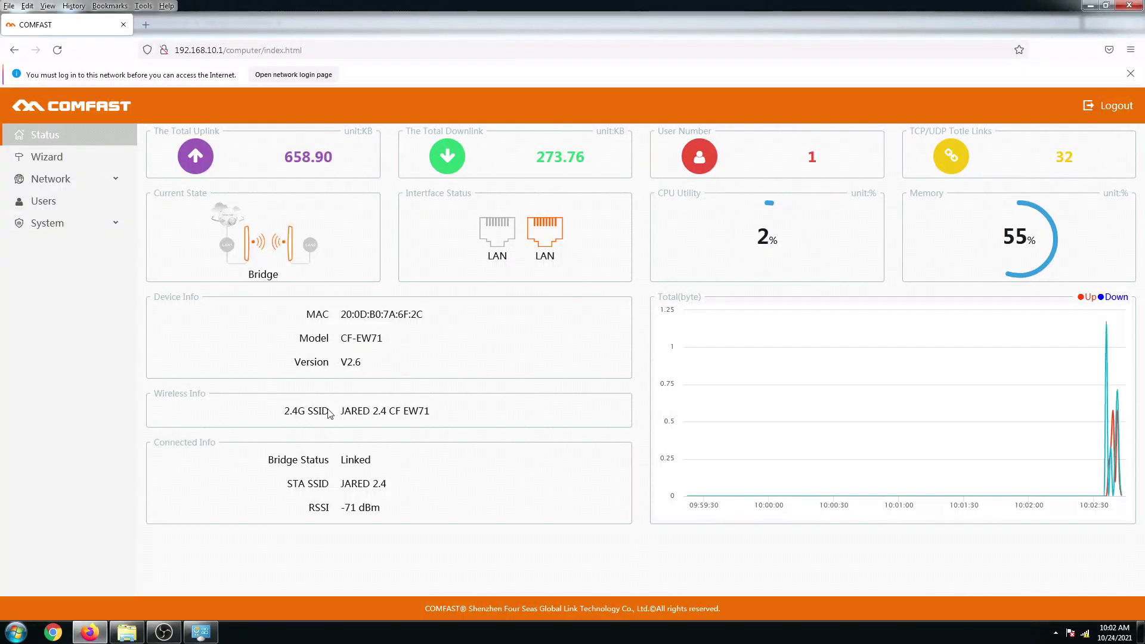
pyautogui.moveTo(341, 411); pyautogui.dragTo(437, 416)
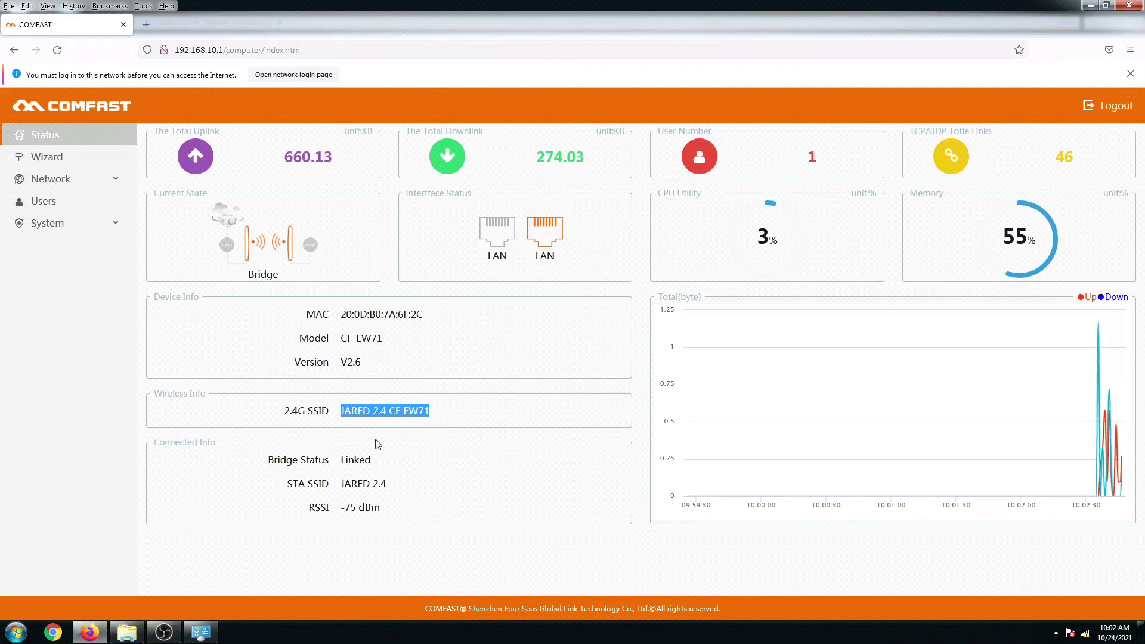
pyautogui.moveTo(344, 462); pyautogui.dragTo(371, 462)
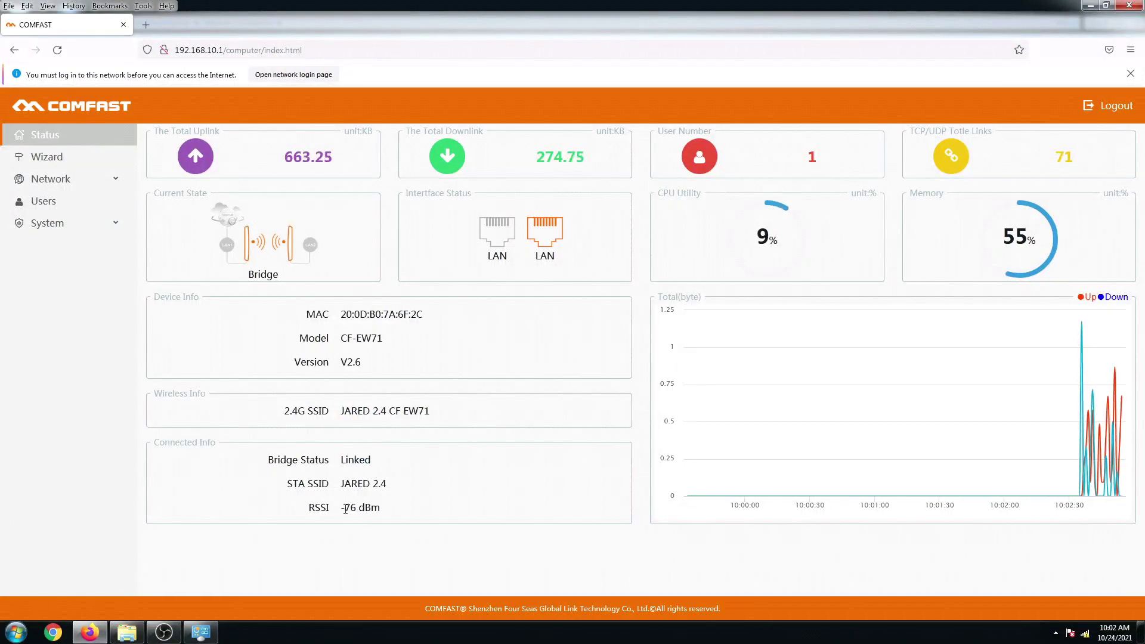
# Set the wireless adapter's IPv4 to obtain both IP and DNS server addresses automatically.
pyautogui.click(199, 633)
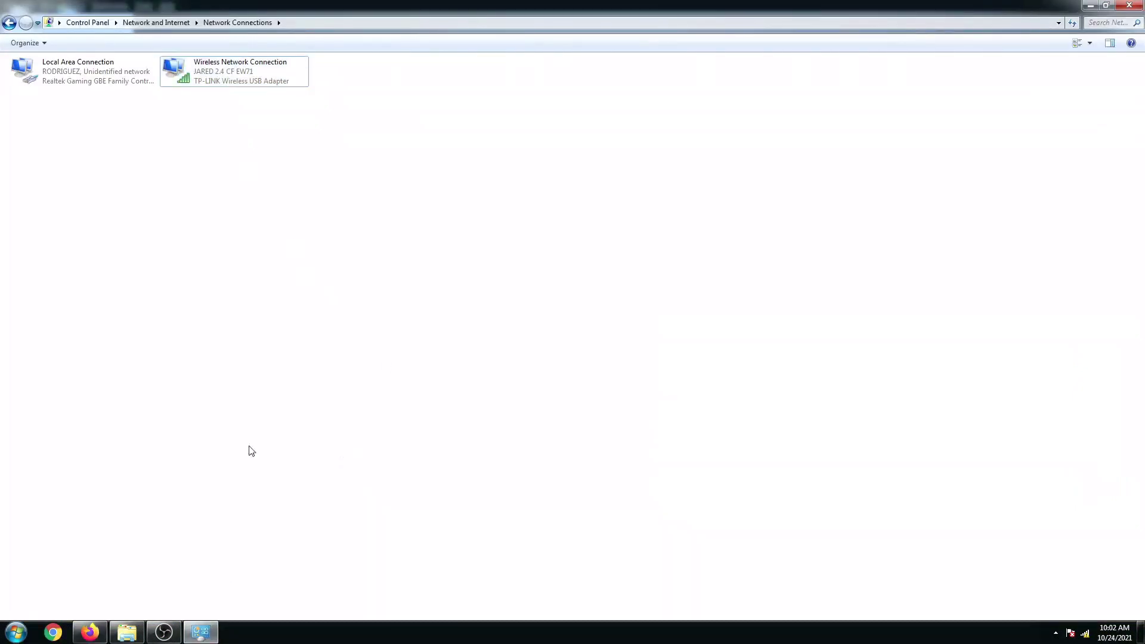
pyautogui.rightClick(190, 75)
pyautogui.click(231, 201)
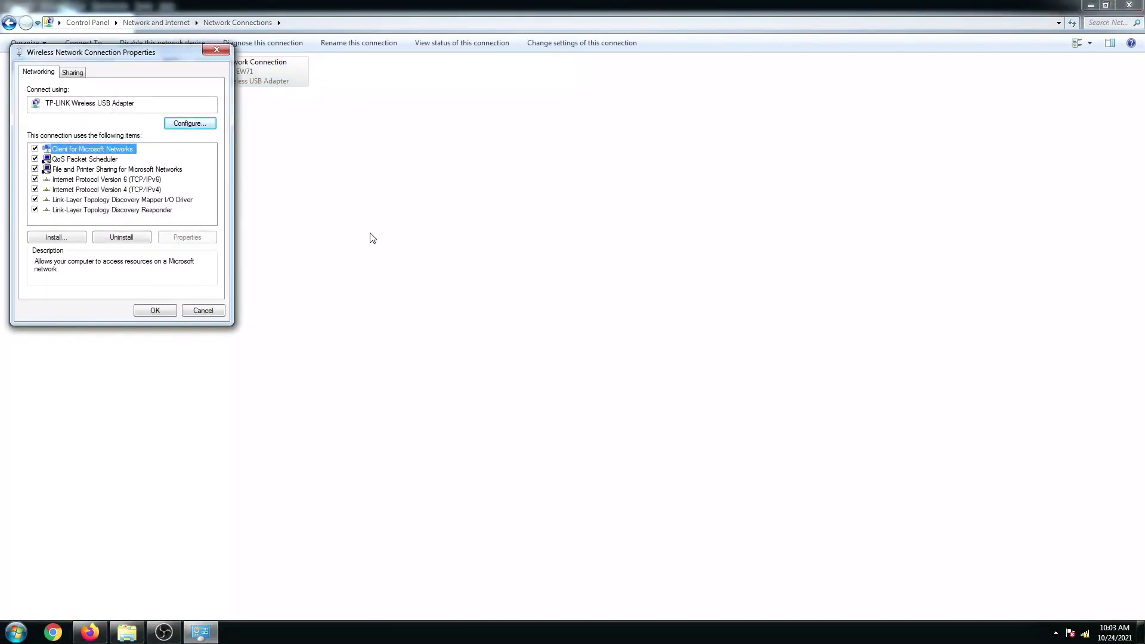
pyautogui.moveTo(89, 54); pyautogui.dragTo(481, 130)
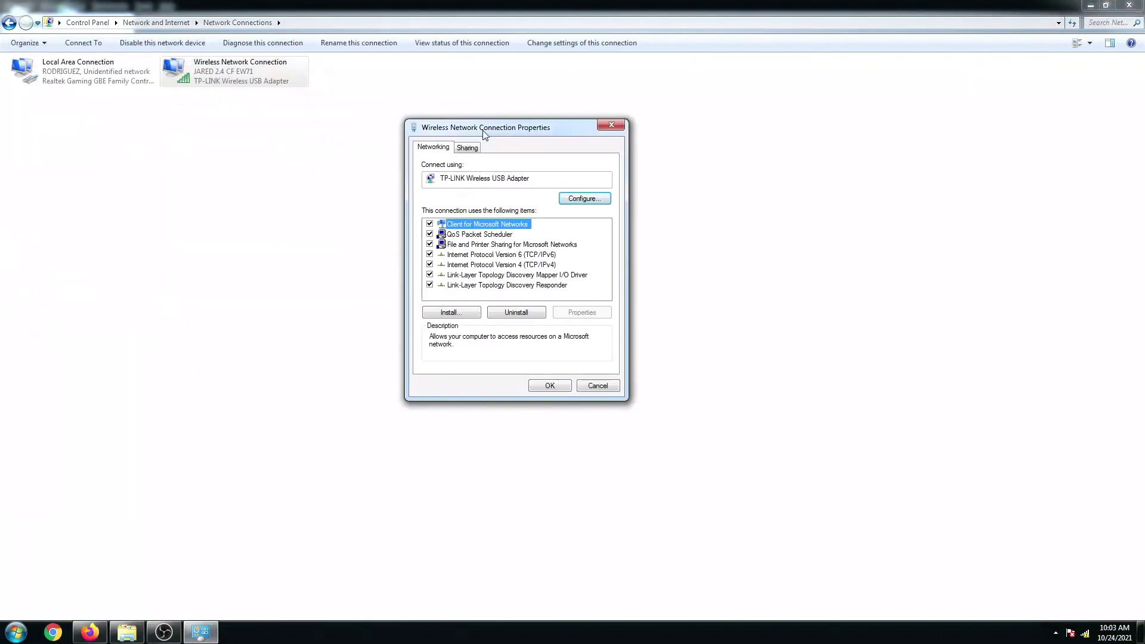
pyautogui.doubleClick(519, 266)
pyautogui.moveTo(515, 177); pyautogui.dragTo(766, 138)
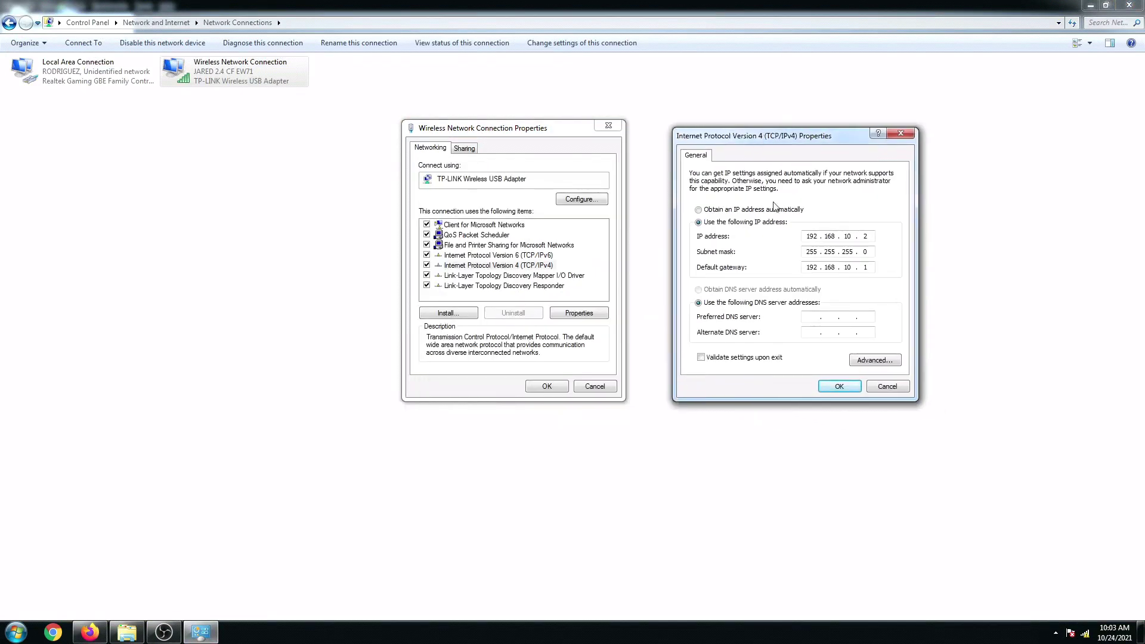
pyautogui.click(716, 212)
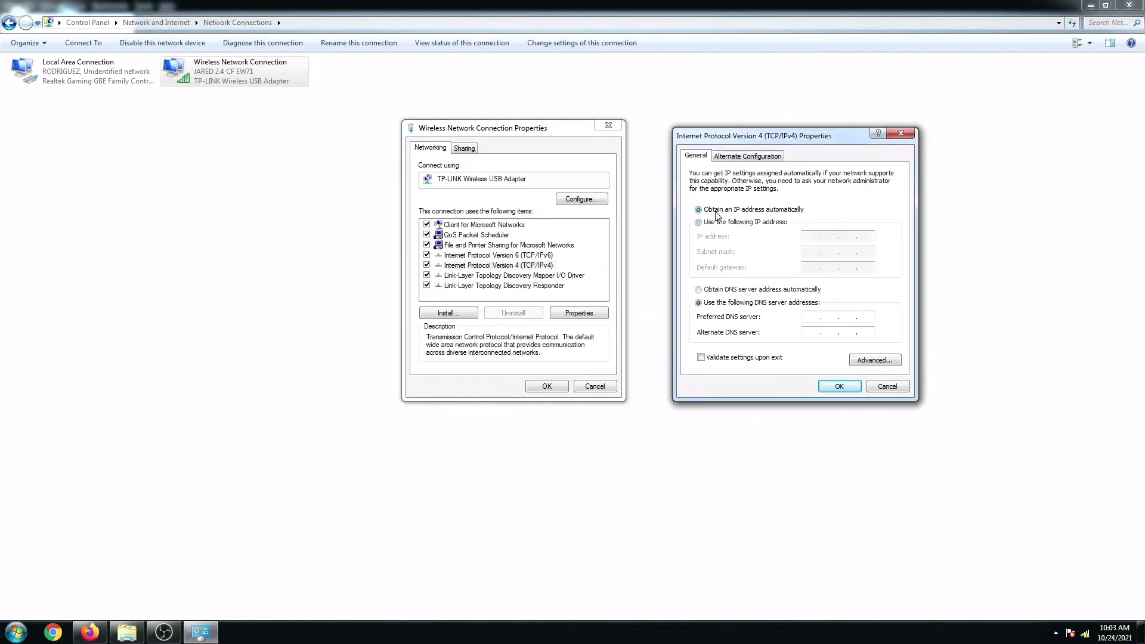
pyautogui.click(715, 291)
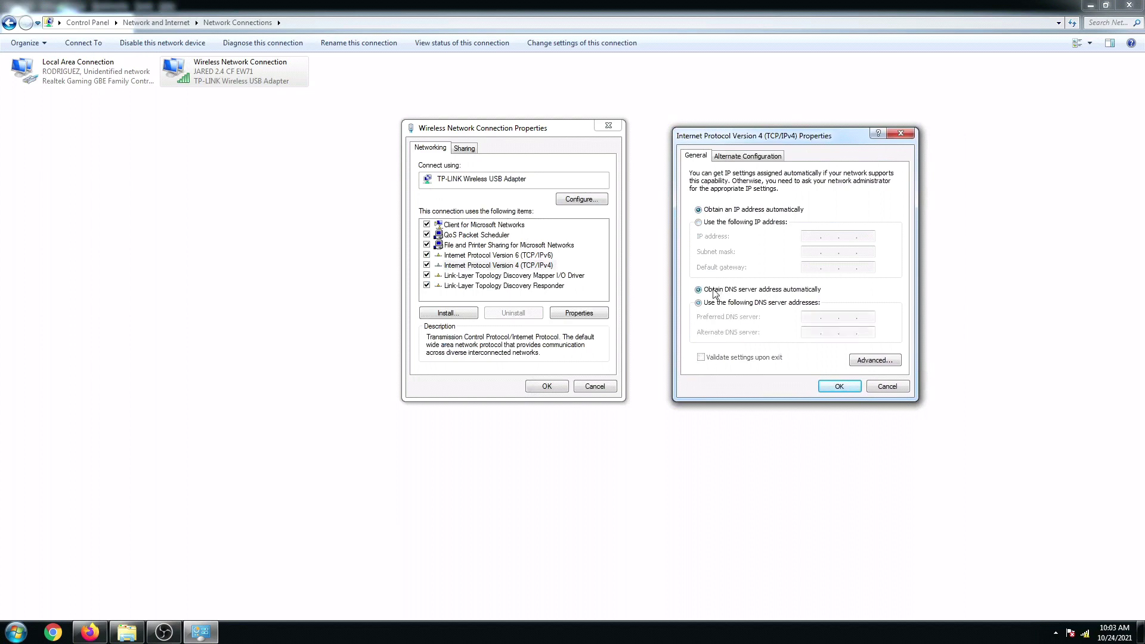
pyautogui.click(839, 384)
pyautogui.click(545, 386)
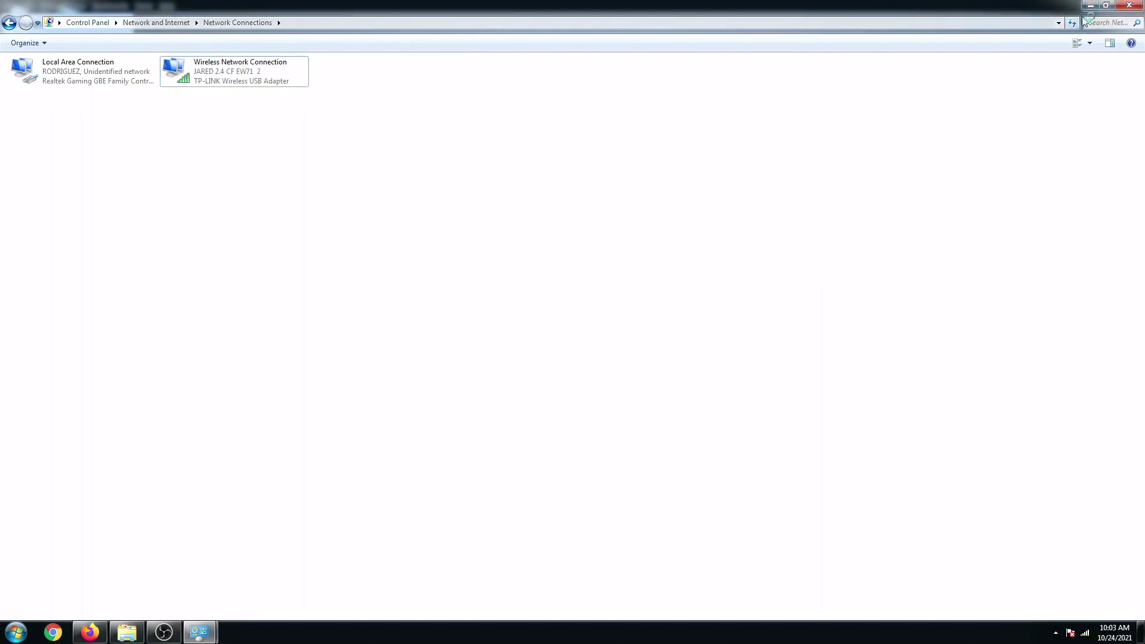
# Mark the reconnected JARED 2.4 CF EW71 2 network as Home and reload the COMFAST status page.
pyautogui.click(560, 278)
pyautogui.click(728, 448)
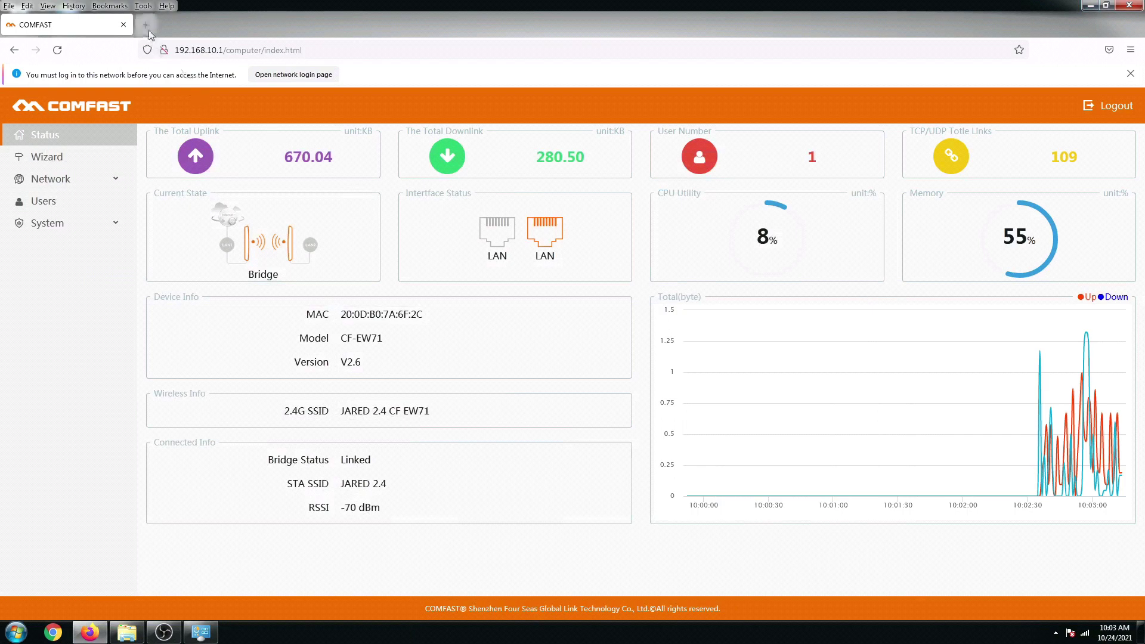
pyautogui.click(58, 53)
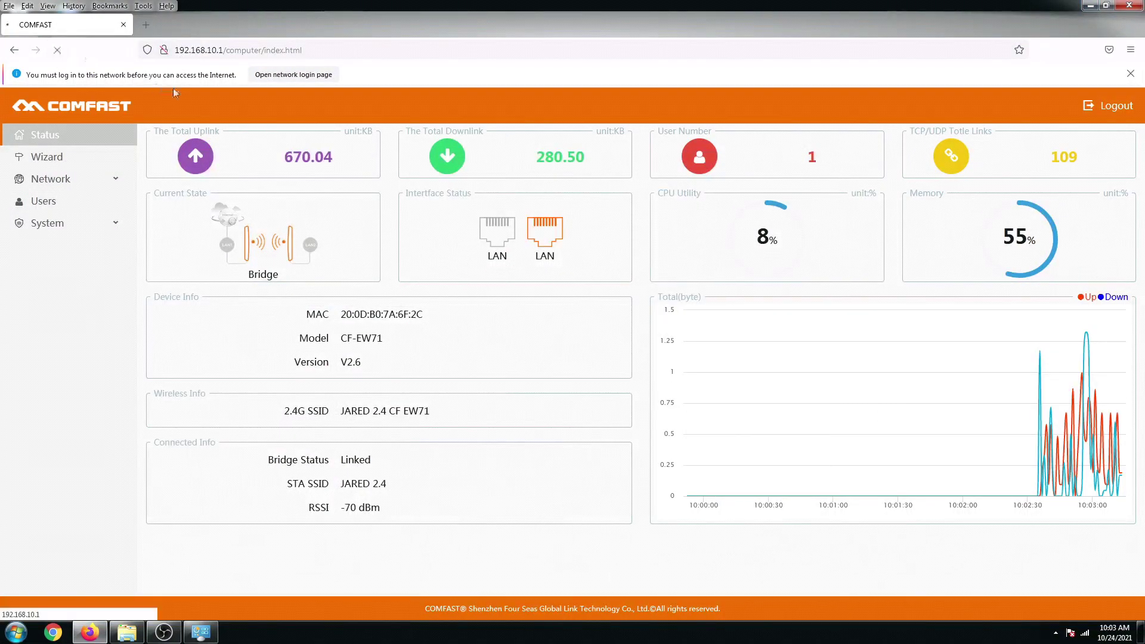
pyautogui.click(222, 52)
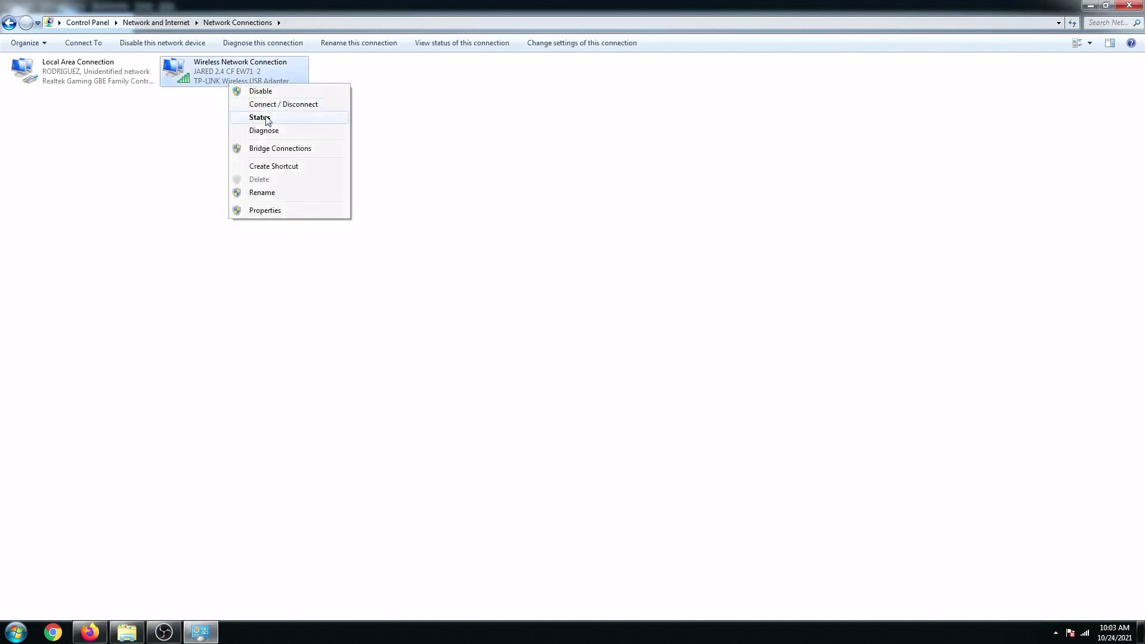
# Check the wireless connection's IP details, then disable the Local Area Connection.
pyautogui.click(266, 117)
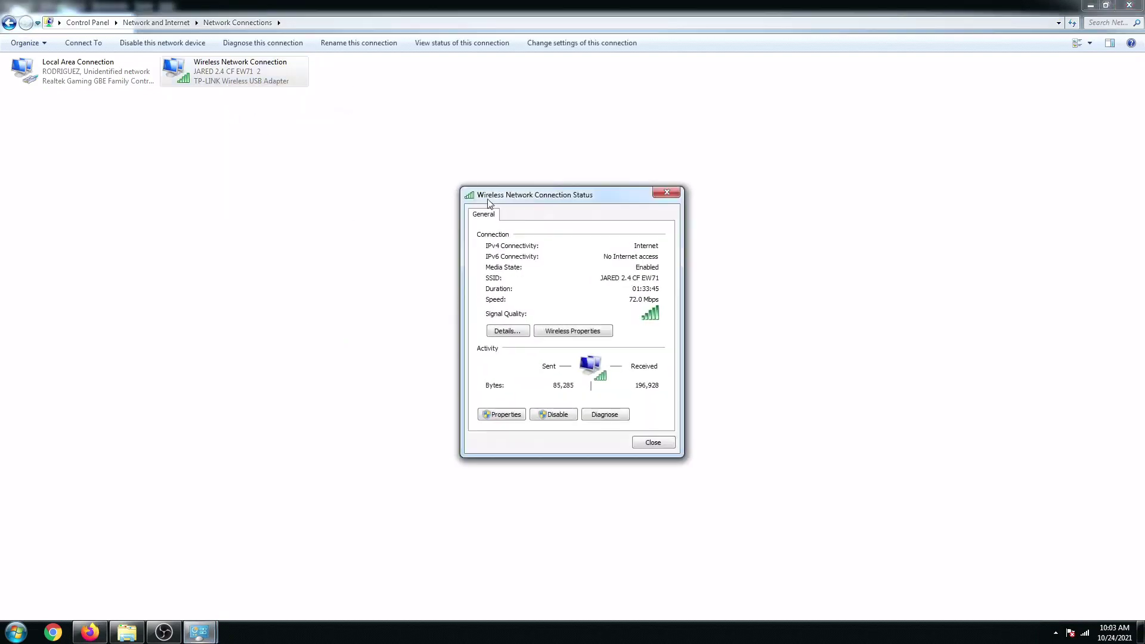
pyautogui.click(507, 331)
pyautogui.moveTo(571, 222); pyautogui.dragTo(794, 202)
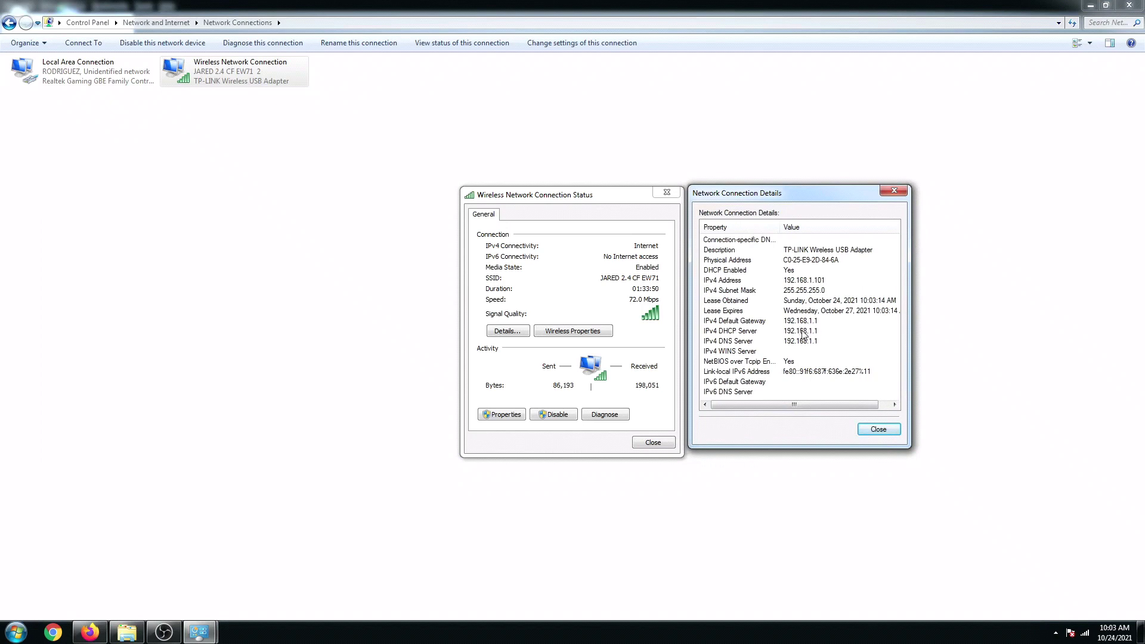
pyautogui.click(891, 435)
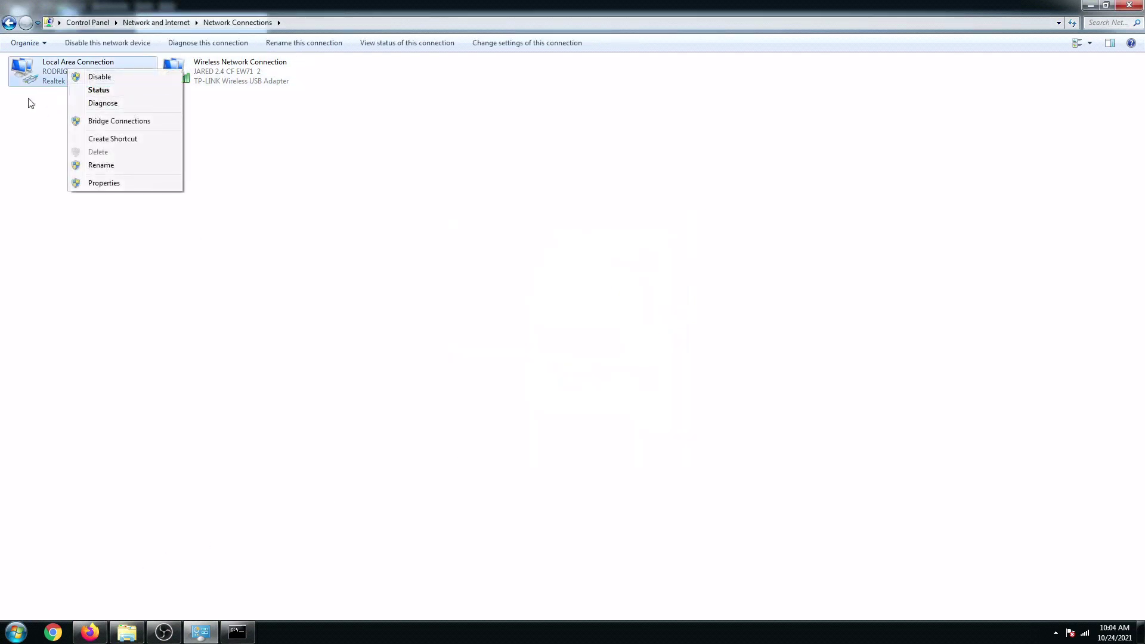
pyautogui.rightClick(41, 74)
pyautogui.click(71, 80)
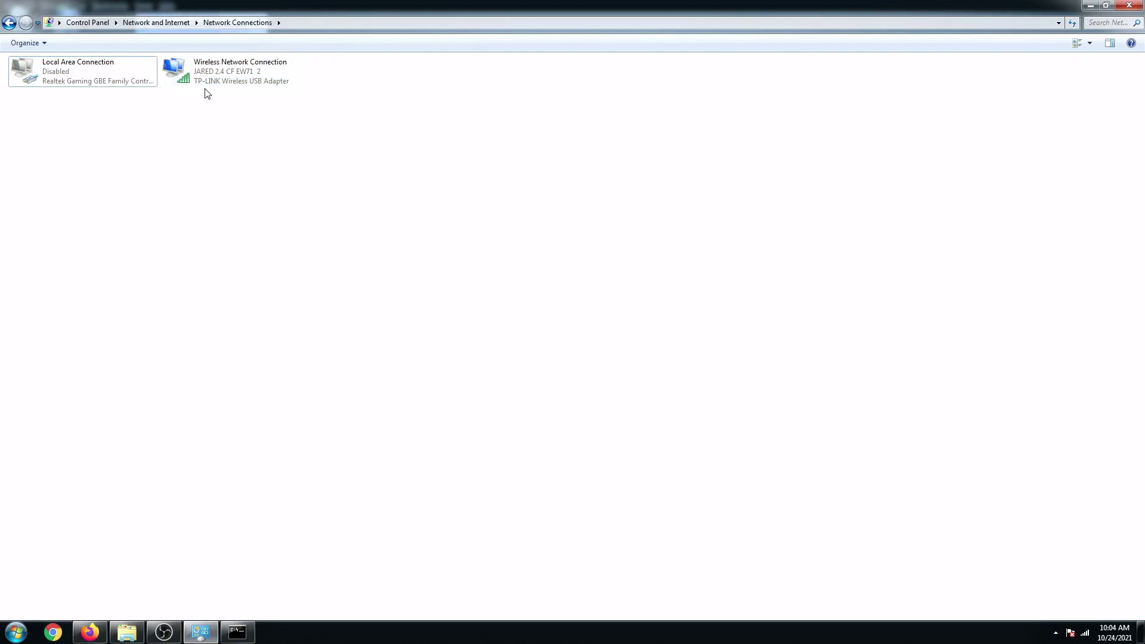
# Reload the timed-out admin page and confirm which wireless network the PC is on.
pyautogui.click(1089, 8)
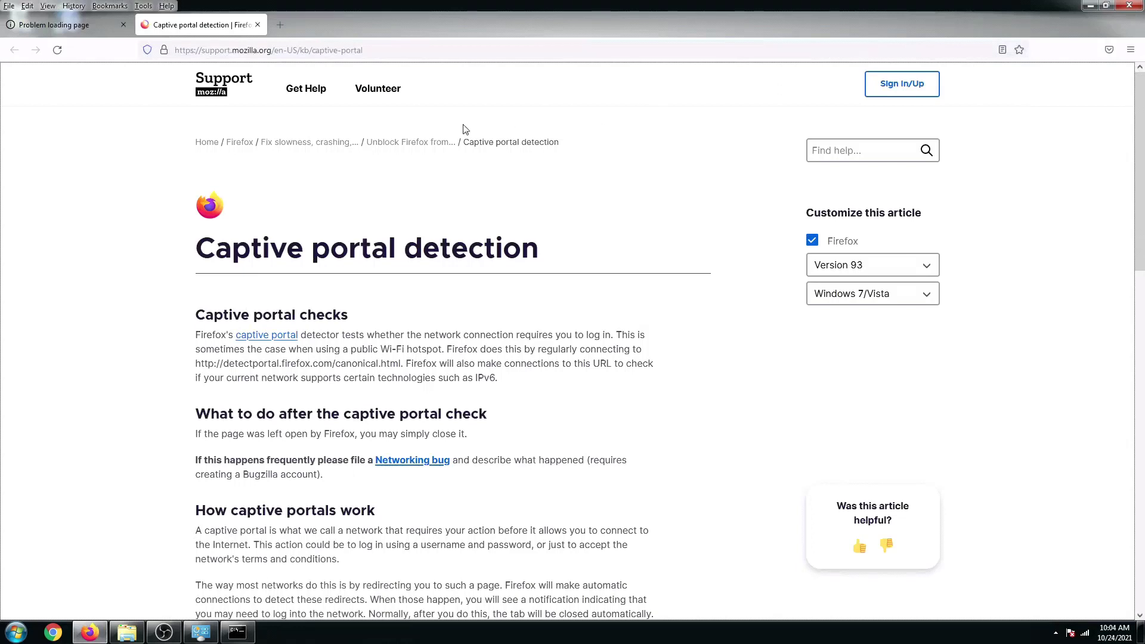
pyautogui.click(70, 27)
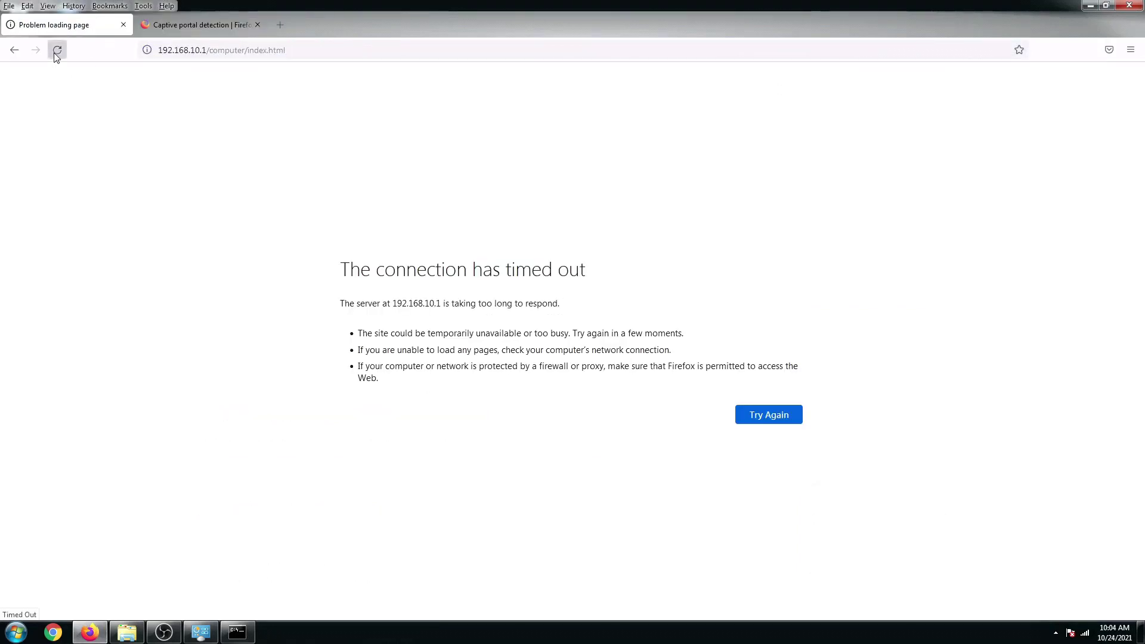
pyautogui.click(57, 51)
pyautogui.click(1085, 633)
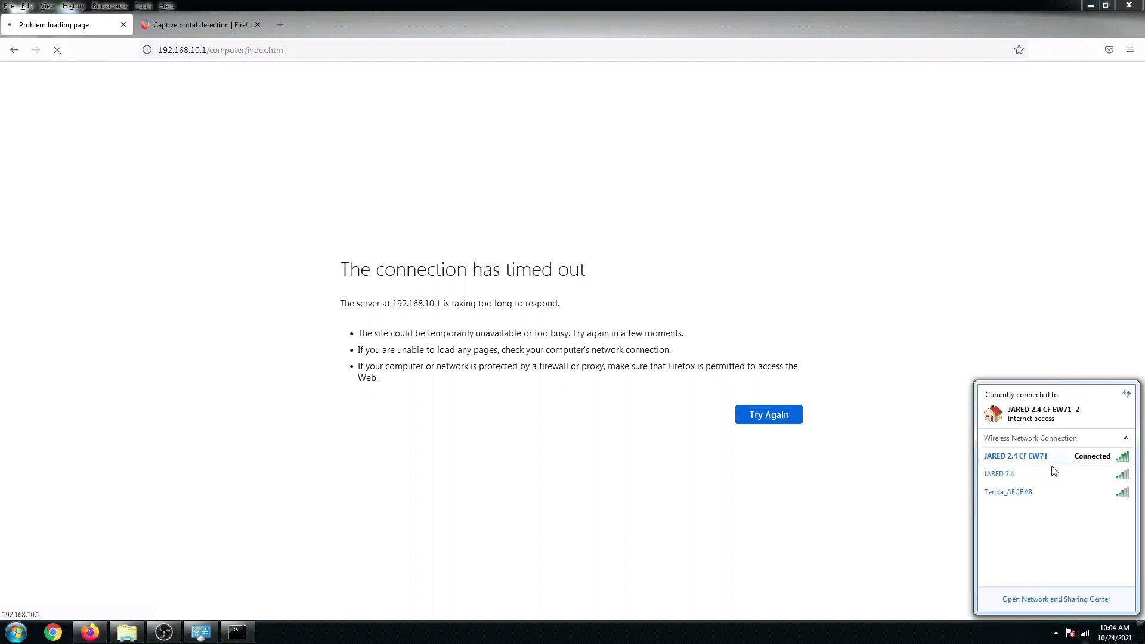
pyautogui.moveTo(1099, 462)
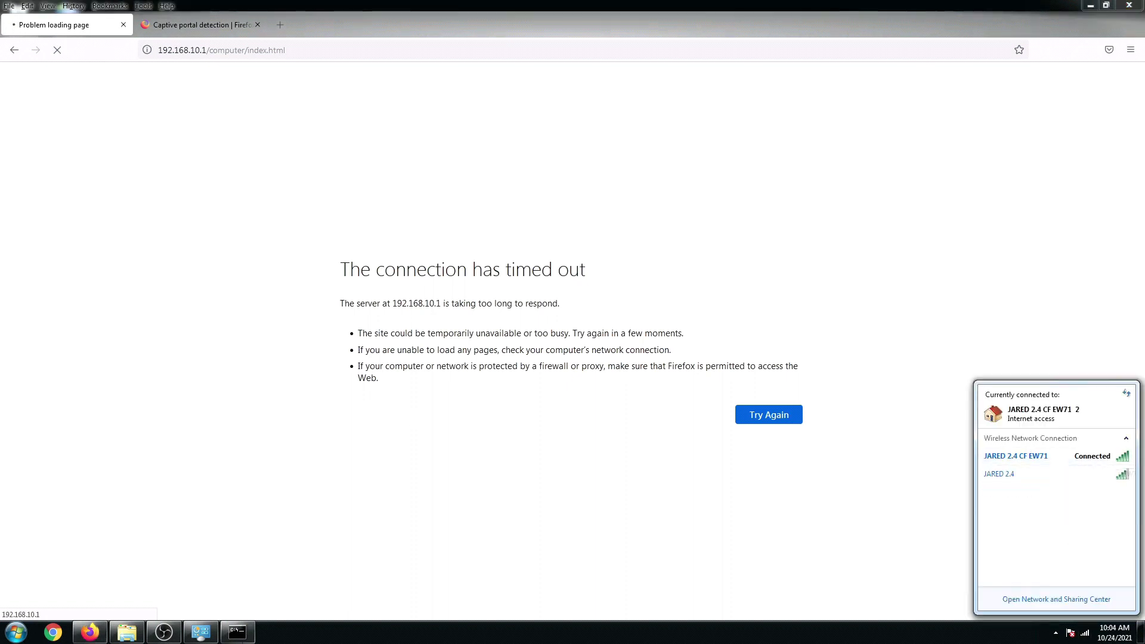
# Run a continuous ping with 'ping google.com -t' in Command Prompt.
pyautogui.click(237, 632)
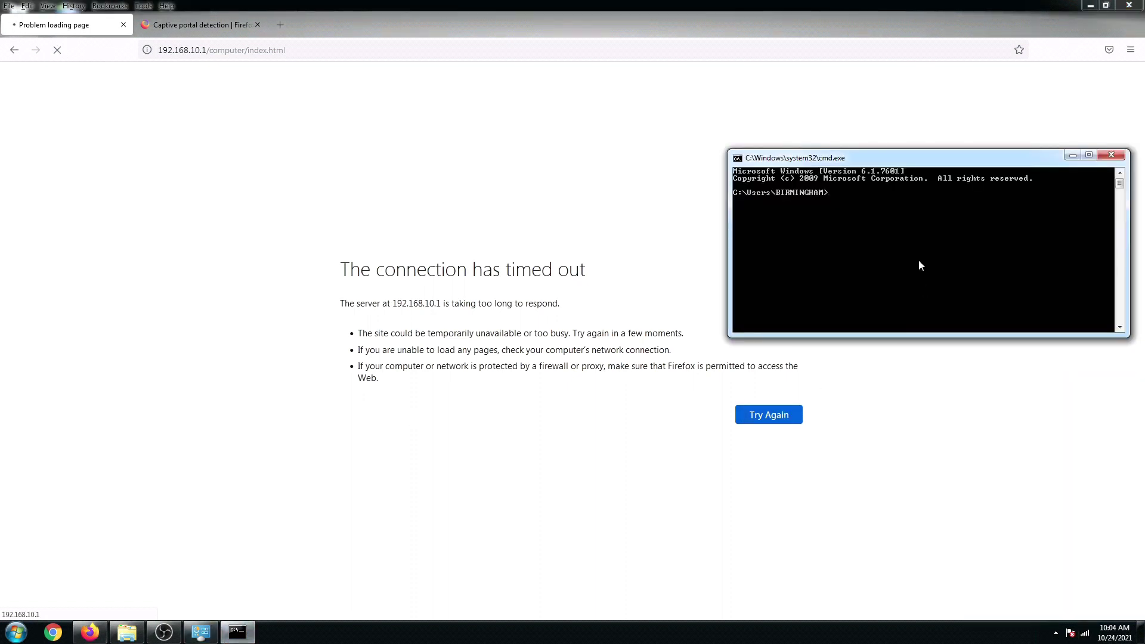
pyautogui.write('ping google.com -t')
pyautogui.press('Return')
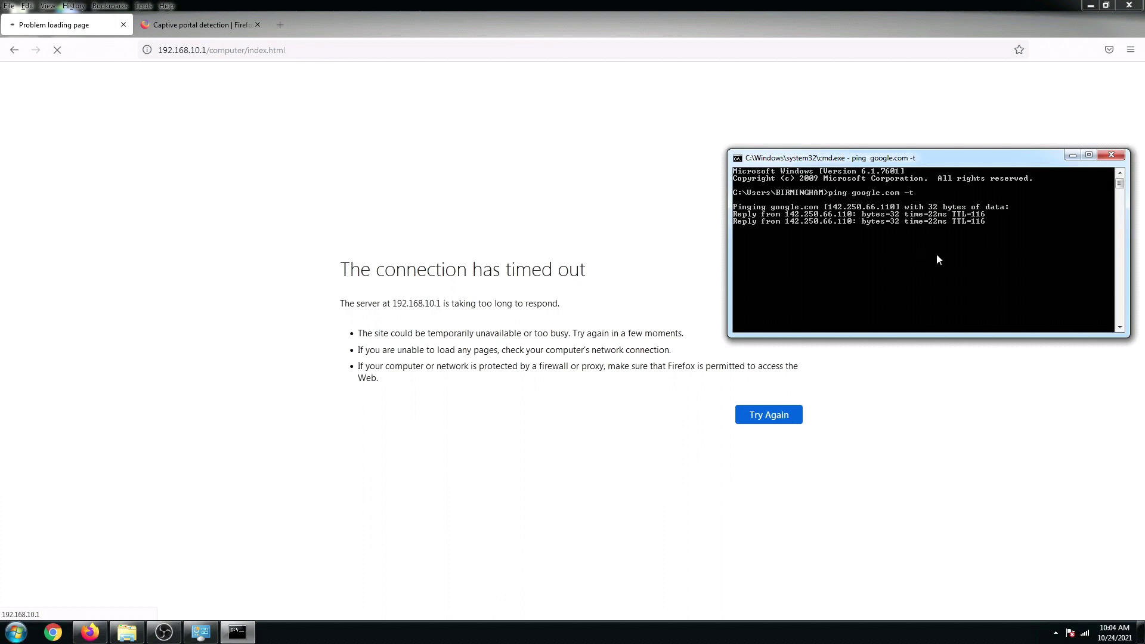
# Run the fast.com speed test in a new tab, then rerun it to reach 8.9 Mbps.
pyautogui.click(301, 163)
pyautogui.click(279, 24)
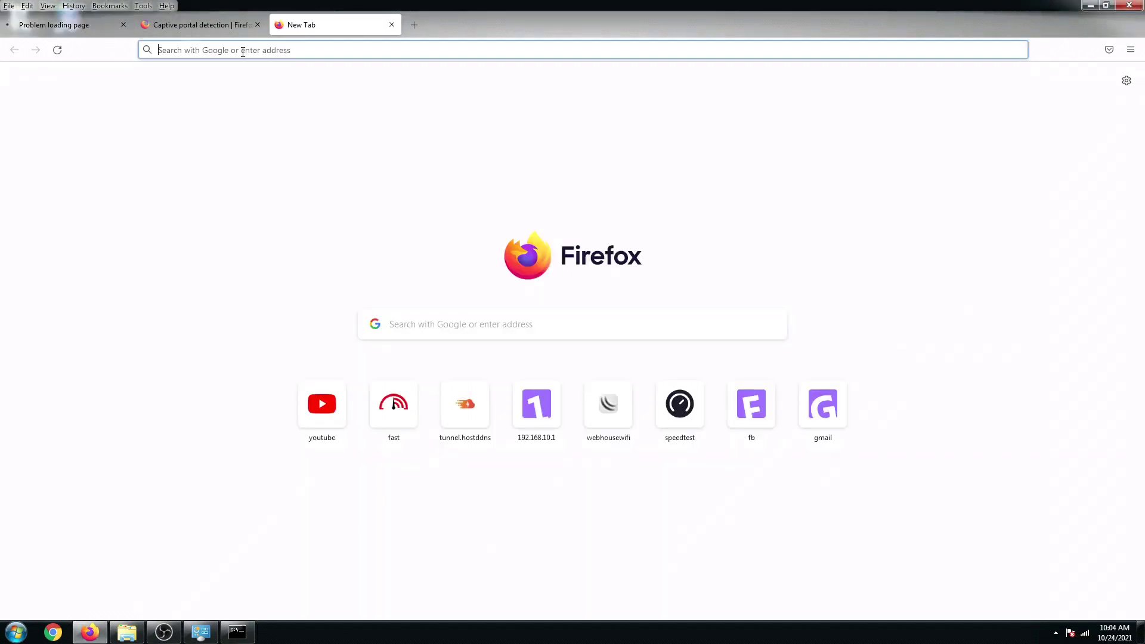
pyautogui.write('fast.com/')
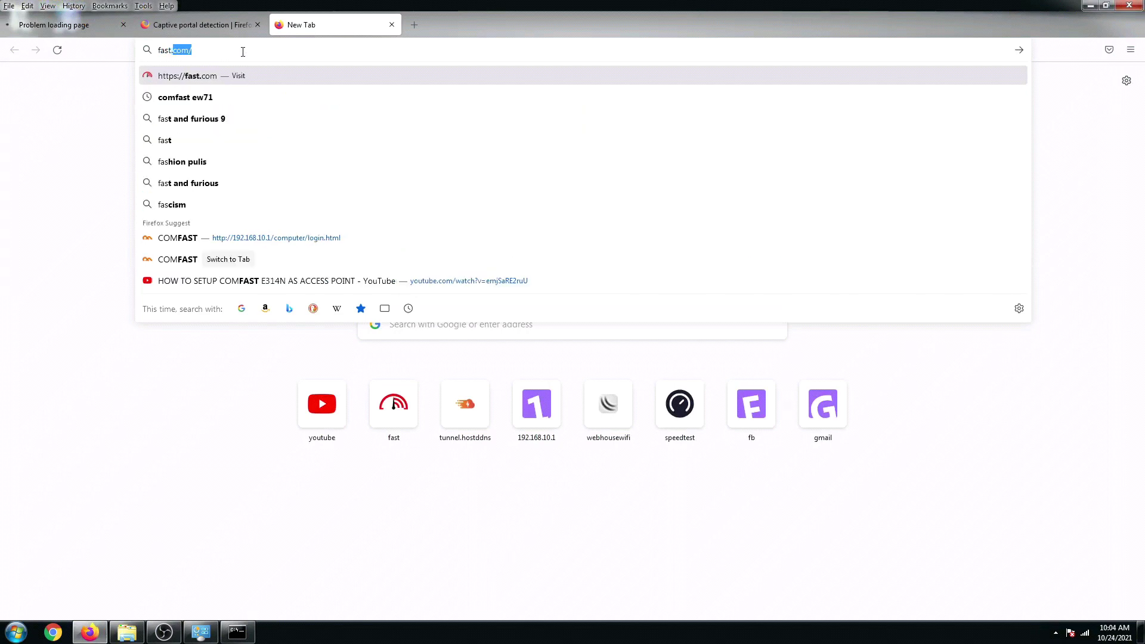
pyautogui.press('Return')
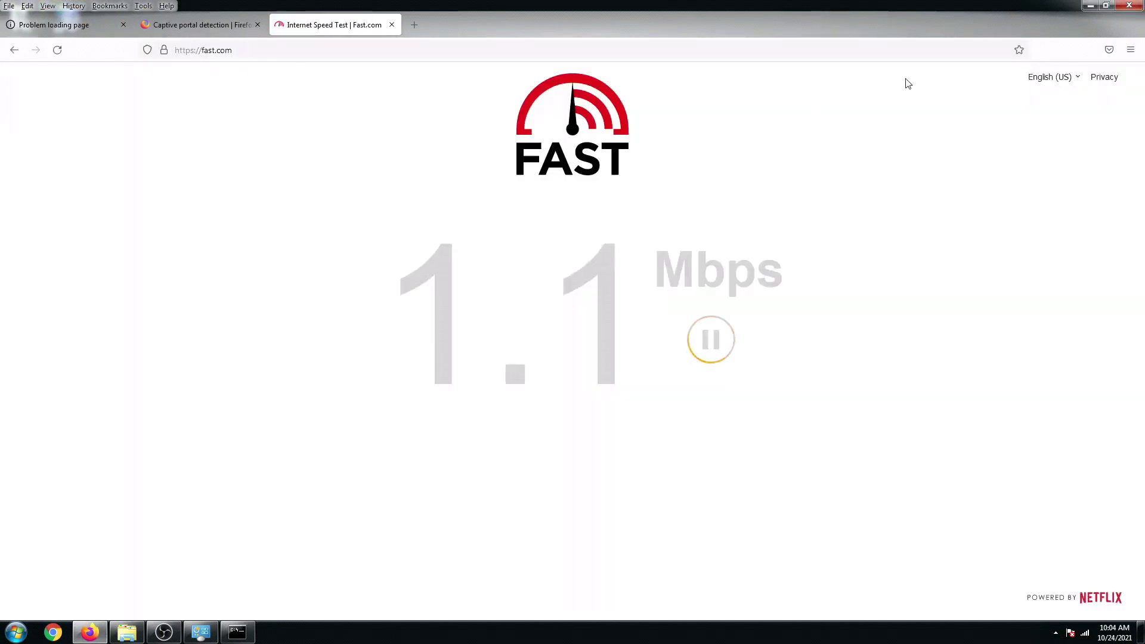
pyautogui.click(245, 639)
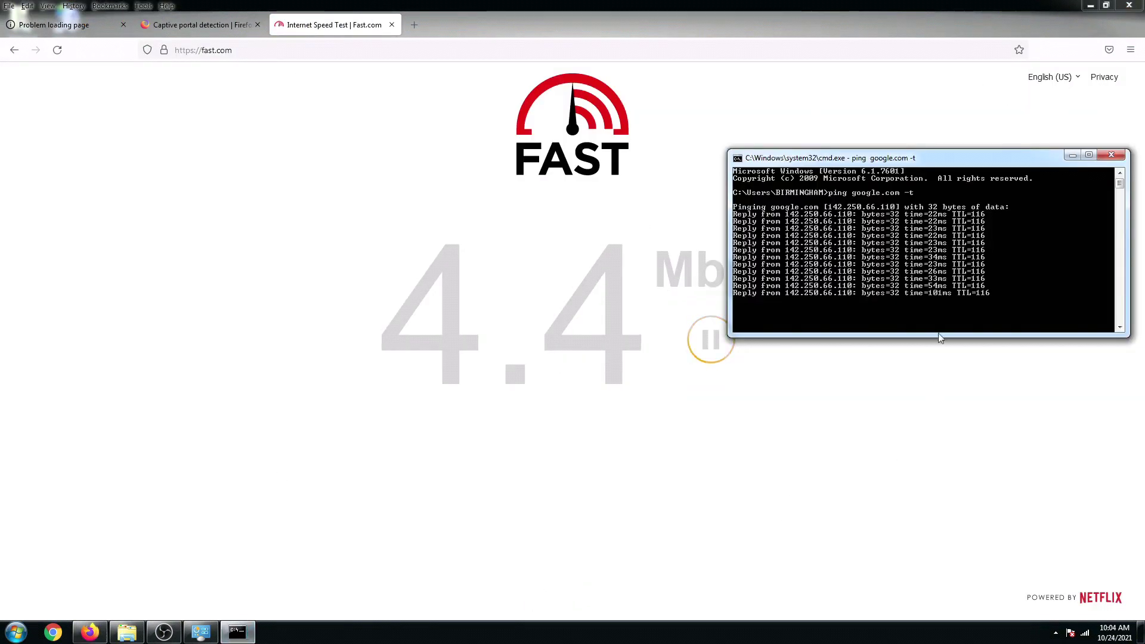
pyautogui.moveTo(875, 162); pyautogui.dragTo(887, 98)
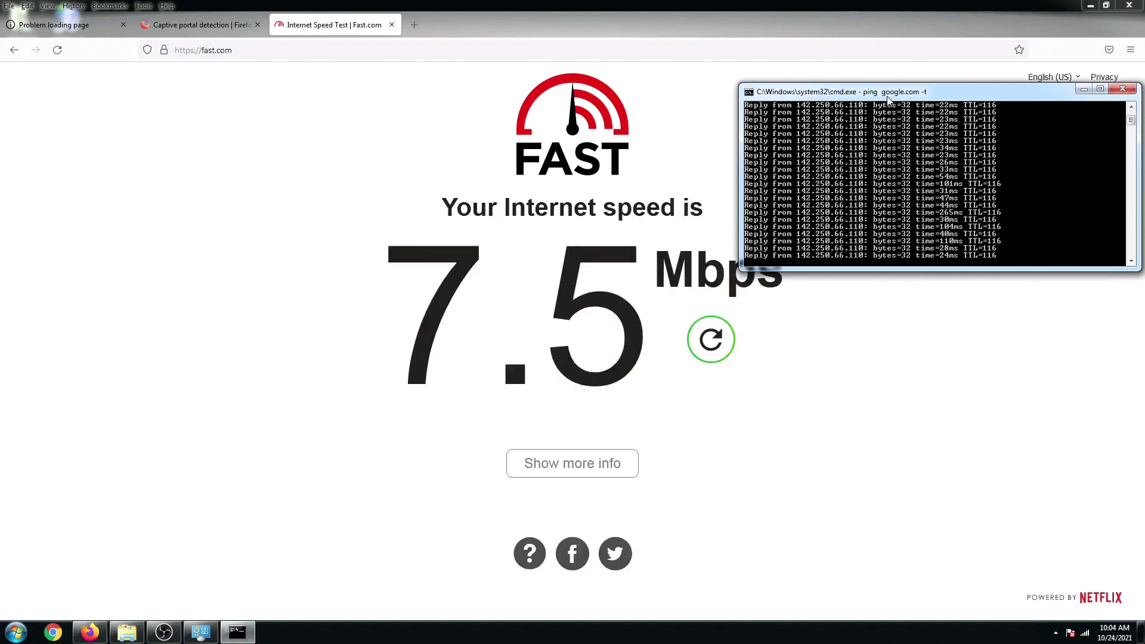
pyautogui.click(309, 165)
pyautogui.click(710, 341)
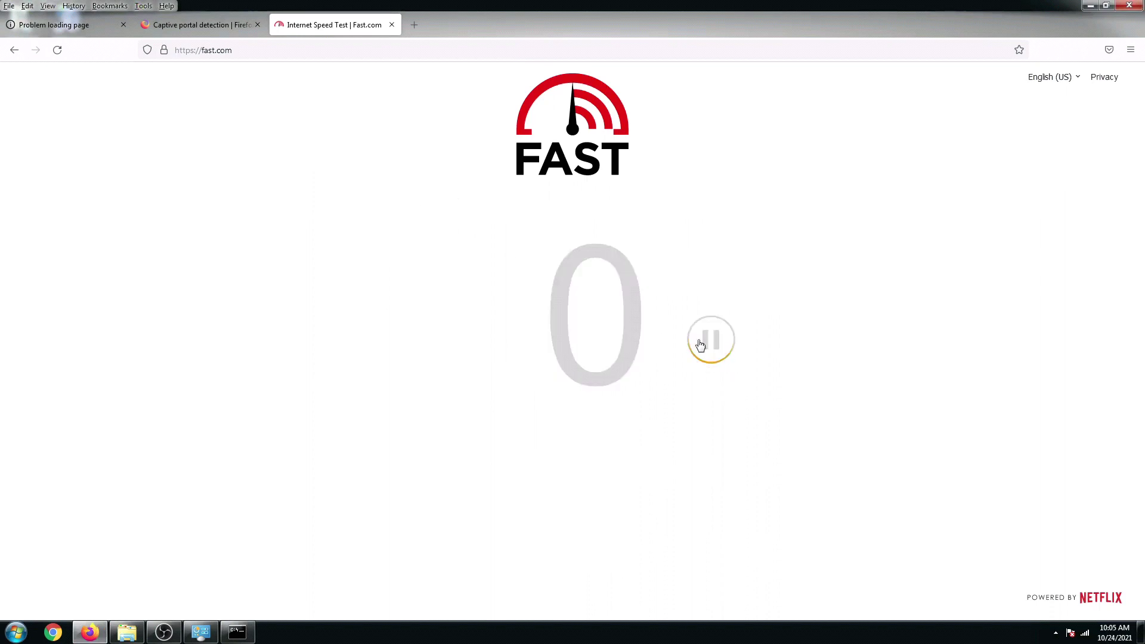
pyautogui.click(236, 633)
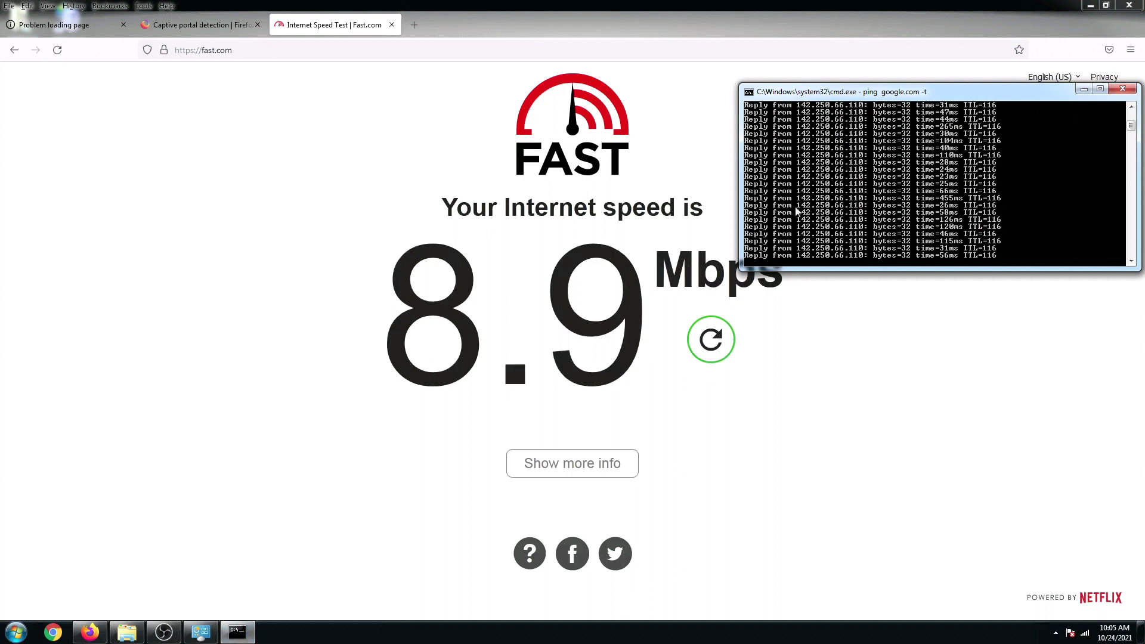
# Open YouTube in a new tab and close the Captive portal and Problem loading page tabs.
pyautogui.click(414, 26)
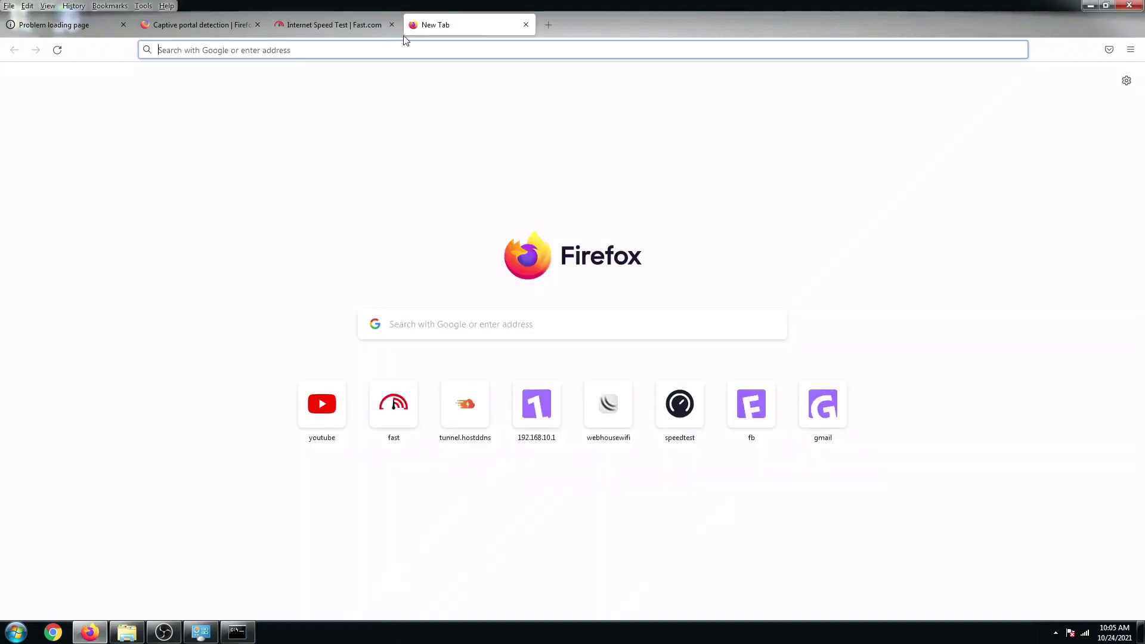
pyautogui.click(333, 414)
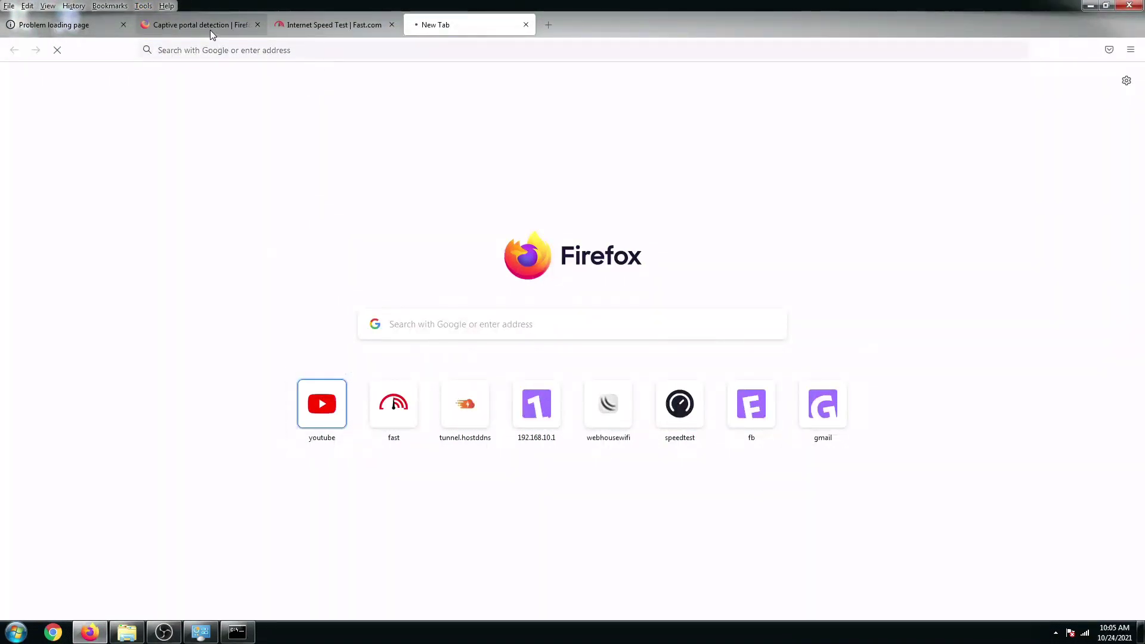
pyautogui.click(257, 25)
pyautogui.click(124, 25)
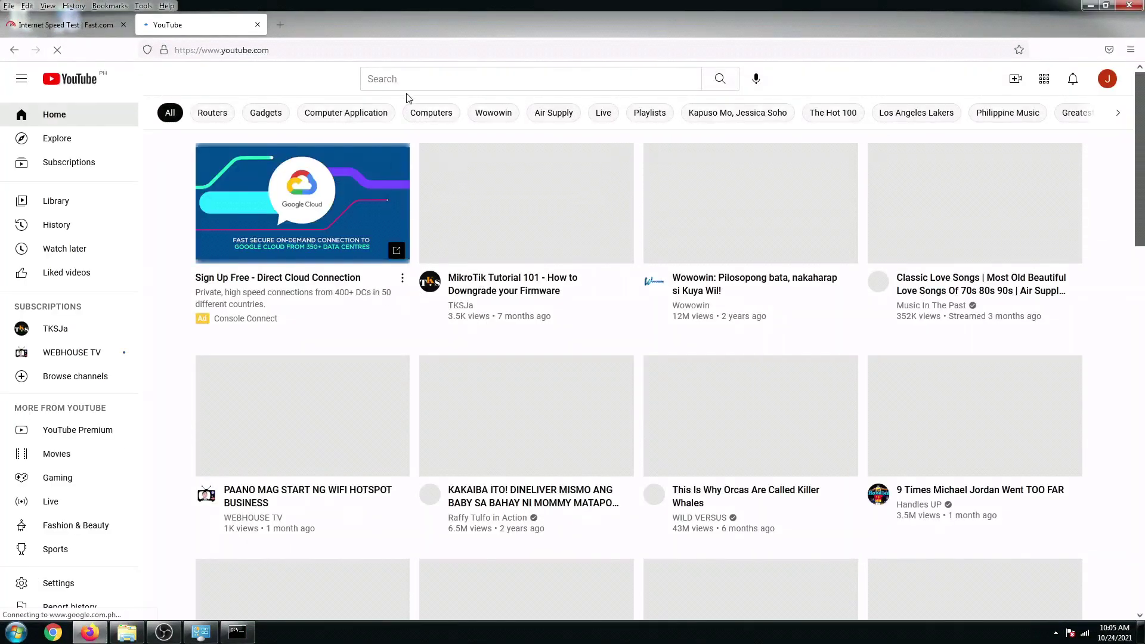
# Search YouTube for the WEBHOUSE TV channel, typed as 'webhoutetv'.
pyautogui.click(409, 82)
pyautogui.write('webhout')
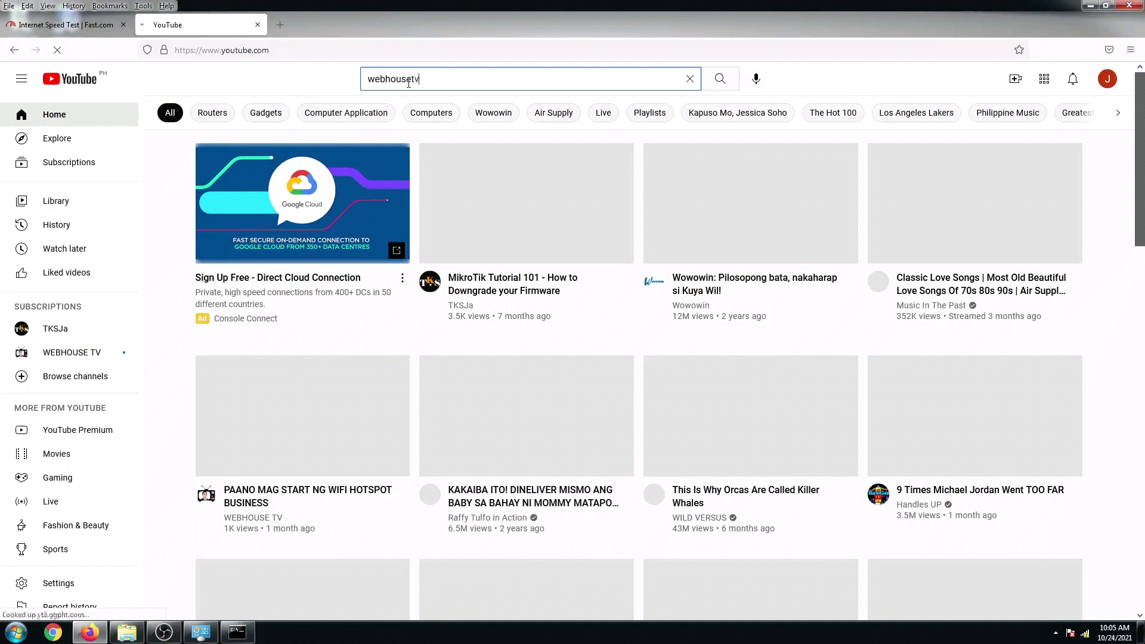
pyautogui.write('etv')
pyautogui.press('Return')
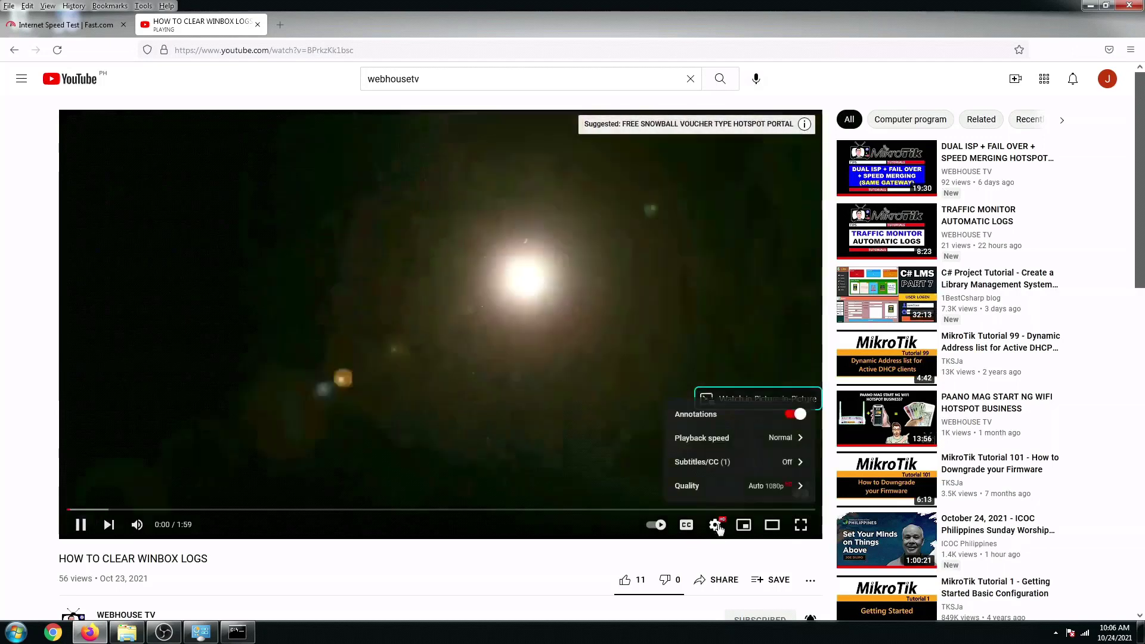
# Set the HOW TO CLEAR WINBOX LOGS video to 1080p and bring up the running ping window.
pyautogui.click(778, 485)
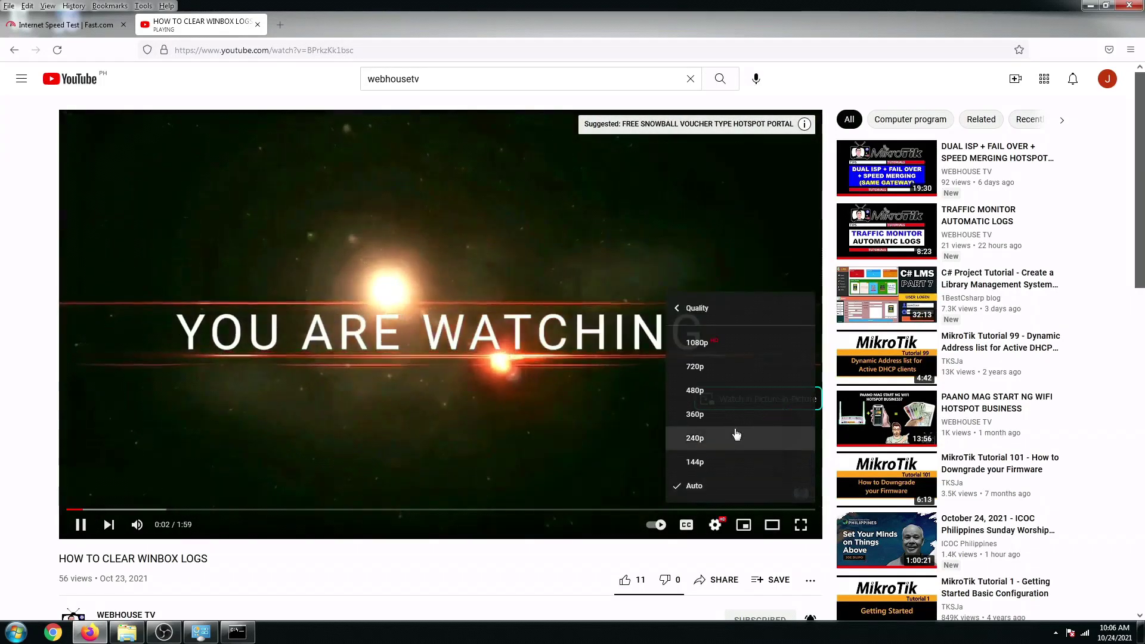
pyautogui.click(703, 342)
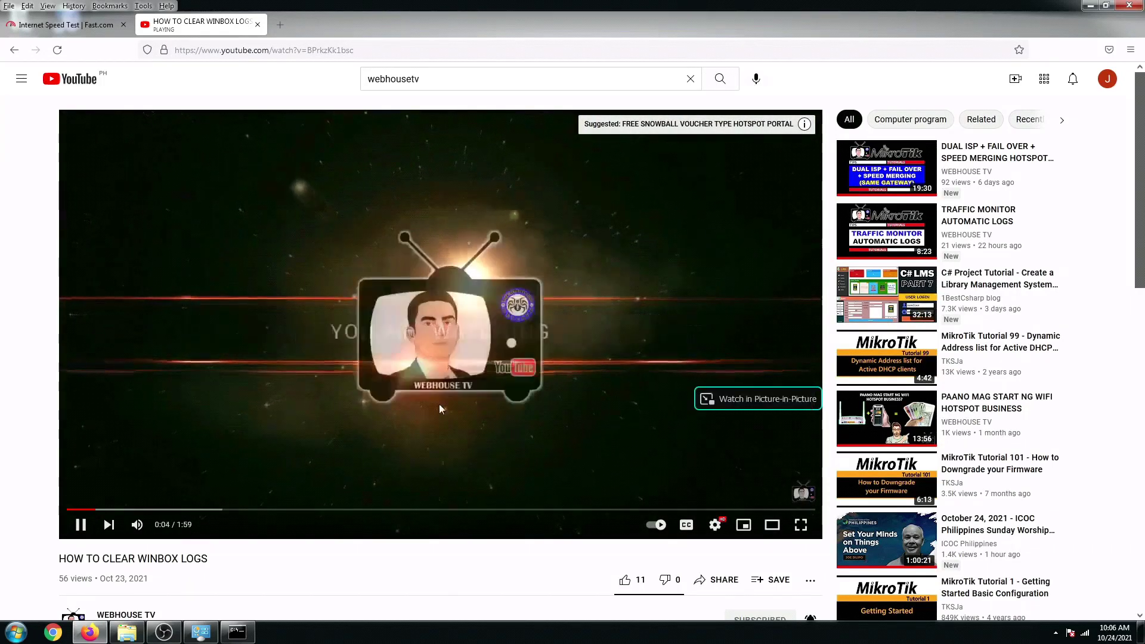
pyautogui.hotkey('alt', 'Tab')
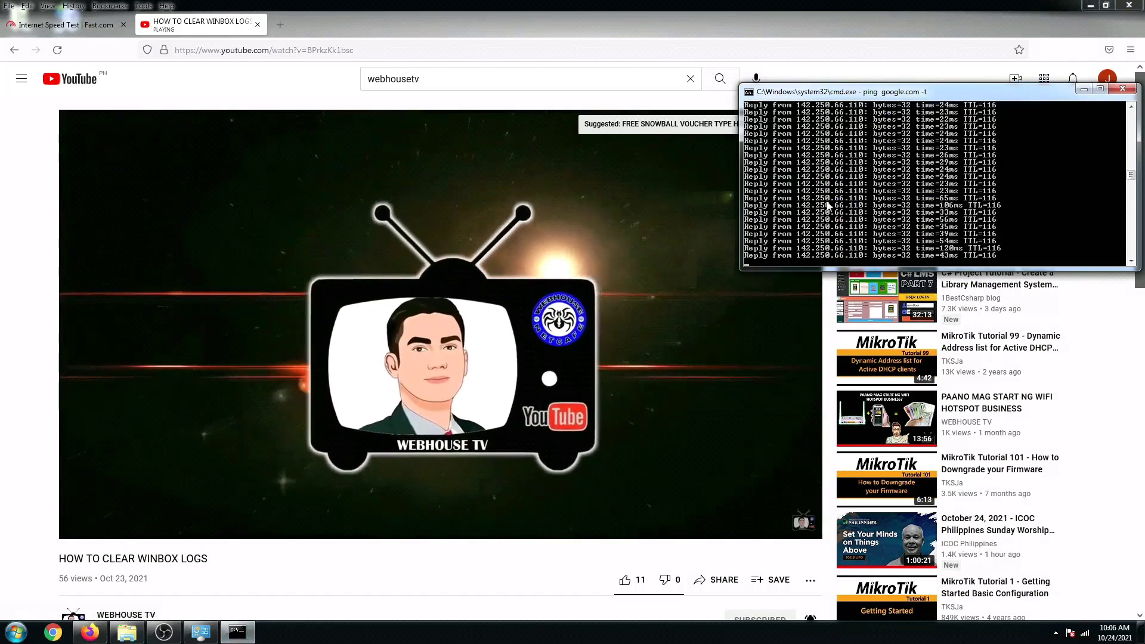